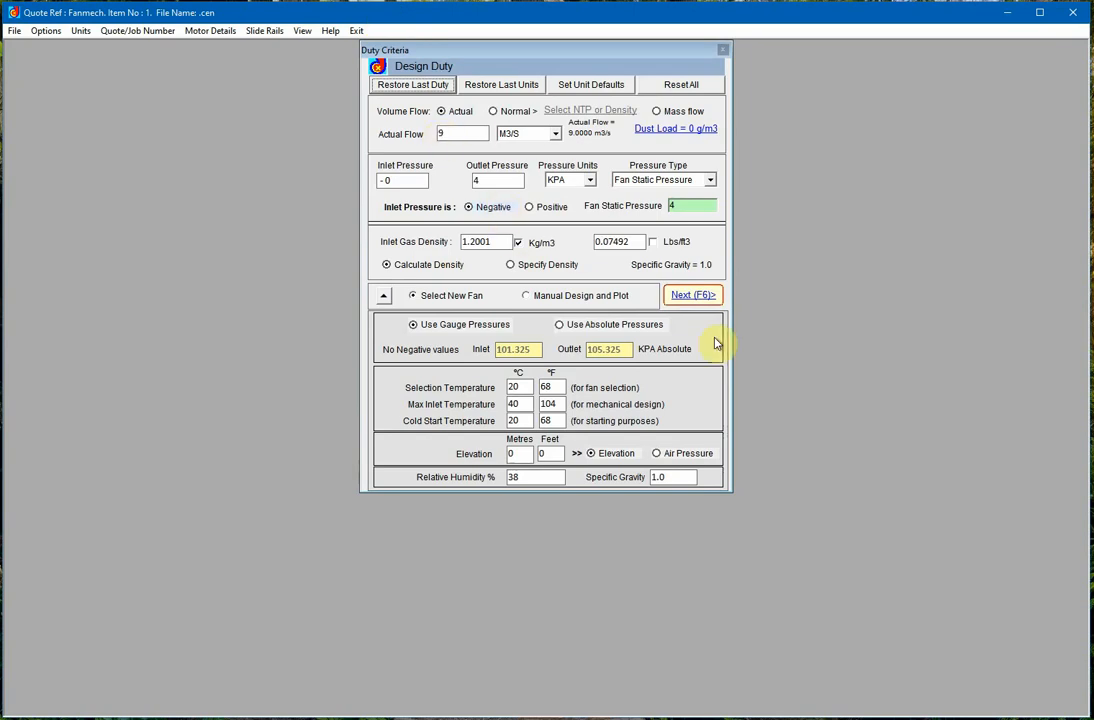
# Step: Start a new fan selection for the current duty, keeping the outlet and fan type settings, and generate the selection list
pyautogui.click(693, 296)
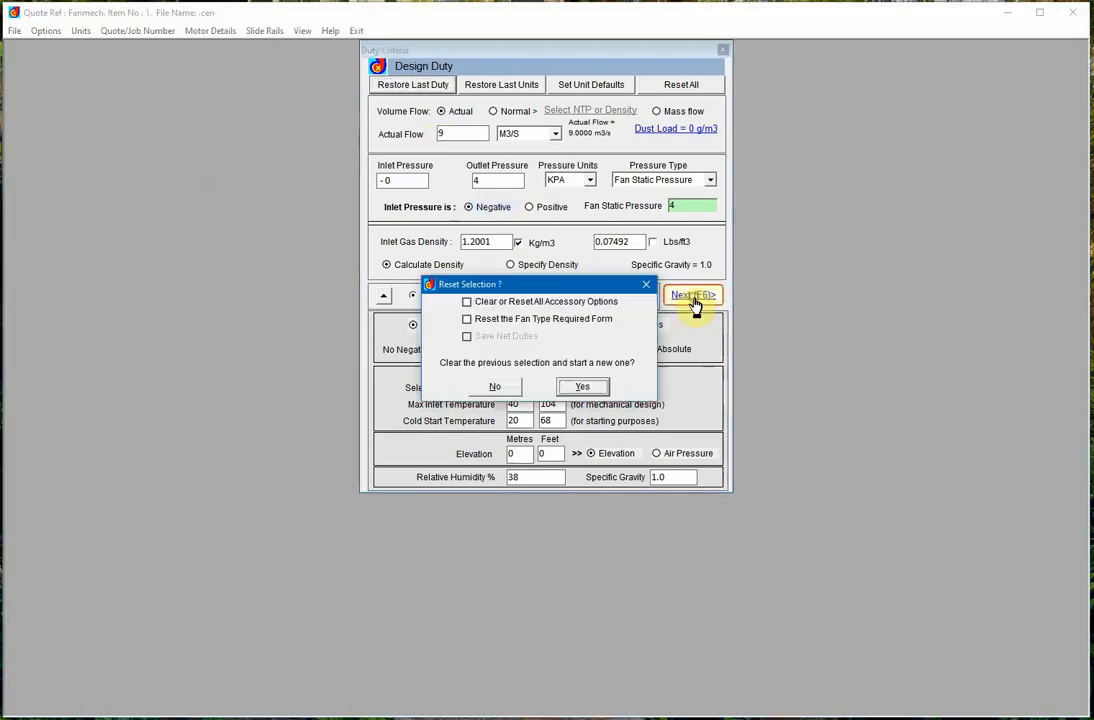
pyautogui.click(599, 388)
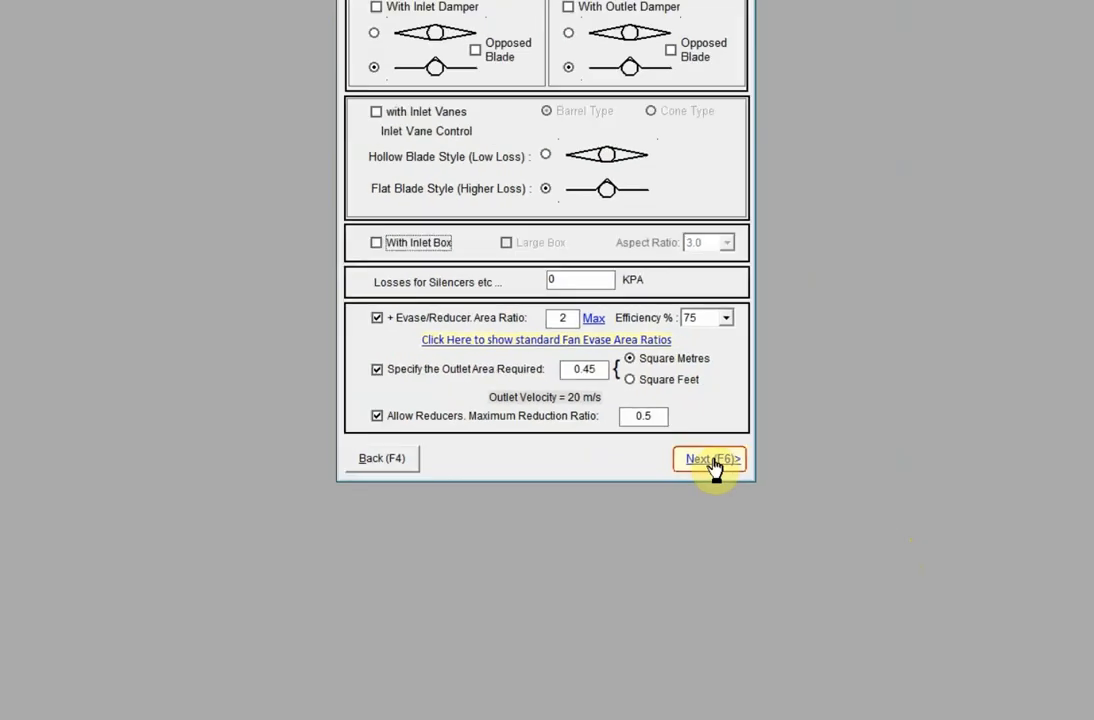
pyautogui.click(683, 442)
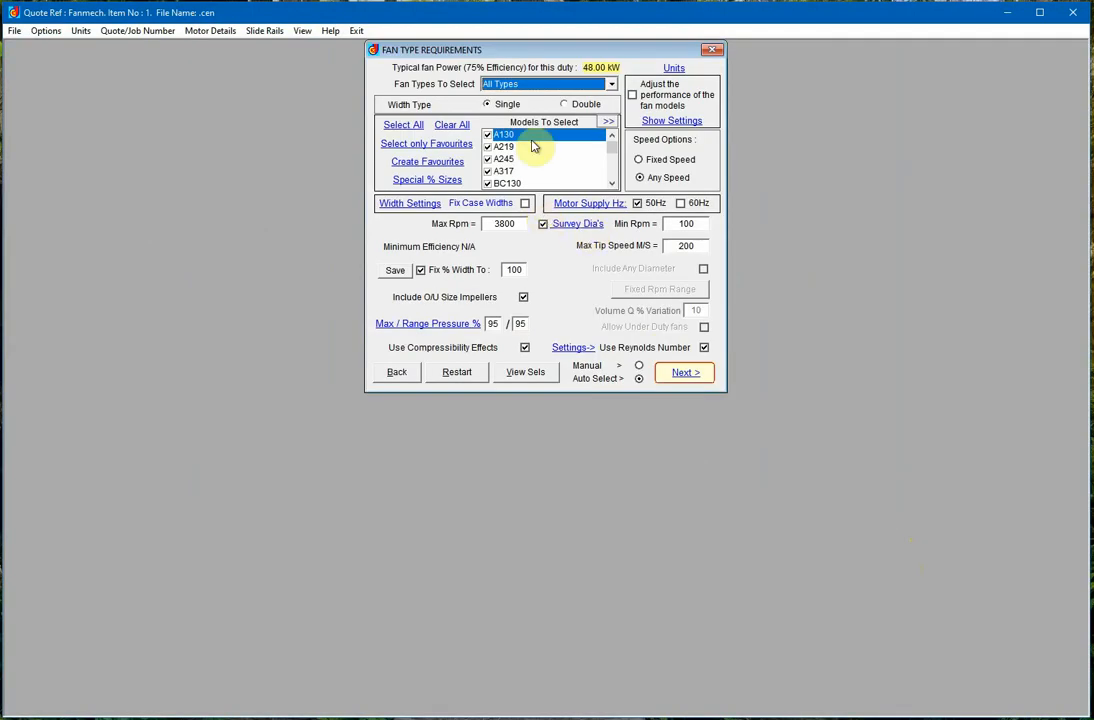
pyautogui.click(685, 374)
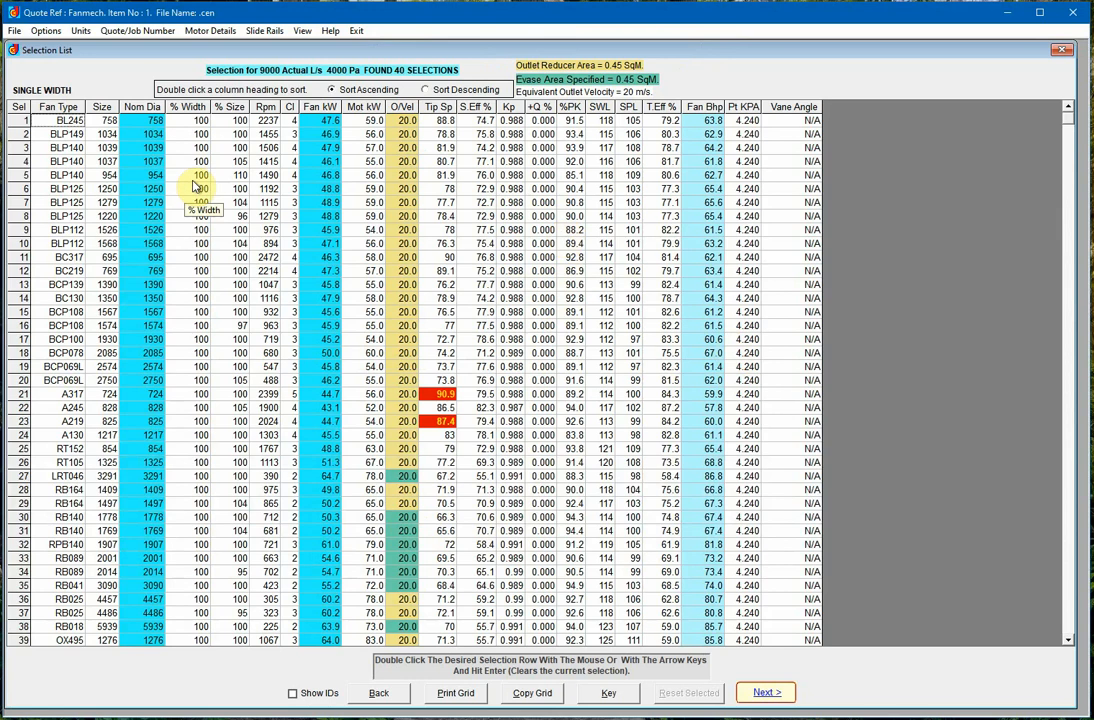
# Step: Choose the BLP140 fan of size 1037 running at 1415 rpm and continue to its casing material settings
pyautogui.doubleClick(64, 163)
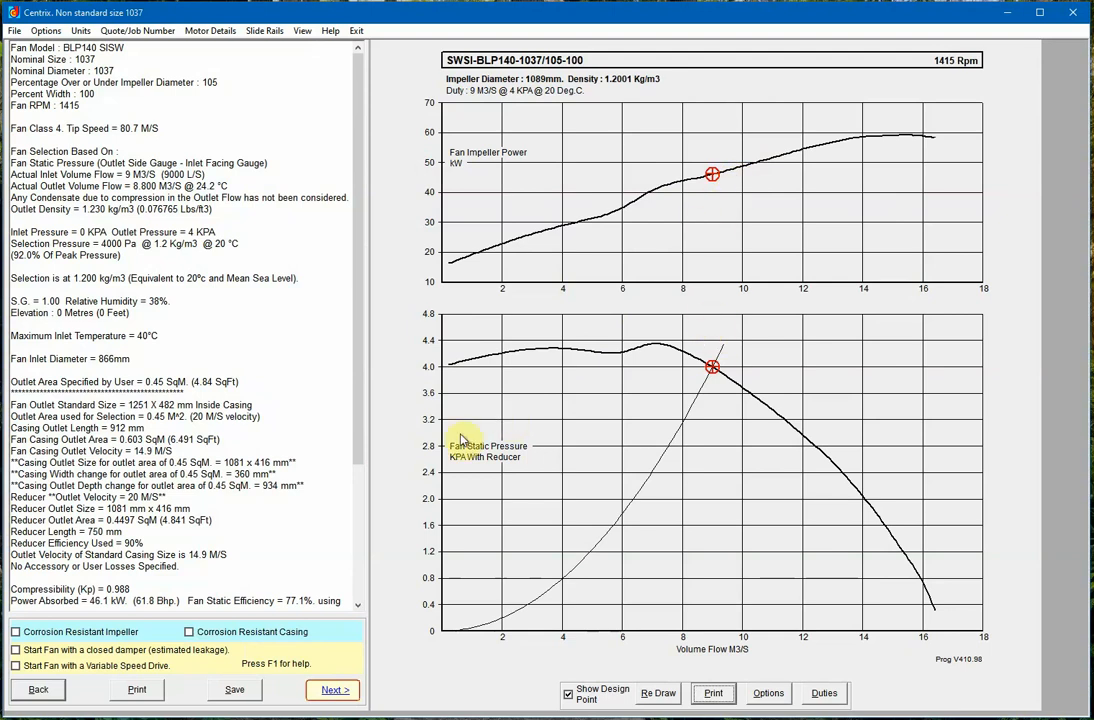
pyautogui.click(334, 690)
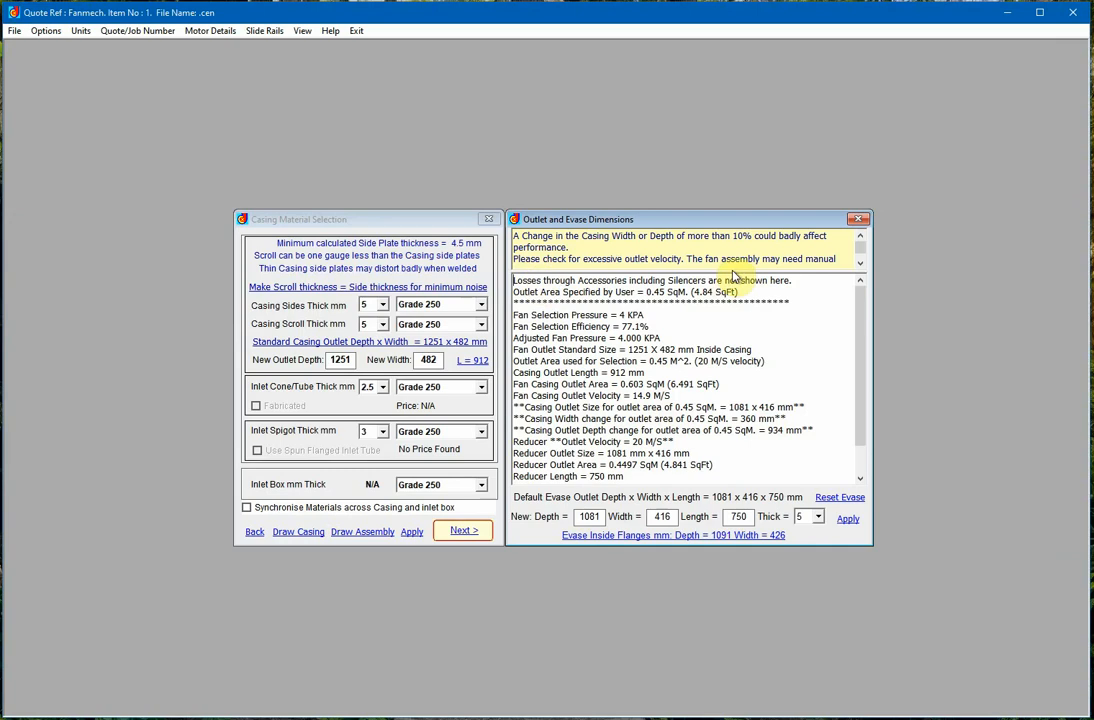
# Step: Draw the casing with its standard outlet dimensions to inspect the outlet reducer, and close the drawing
pyautogui.click(354, 221)
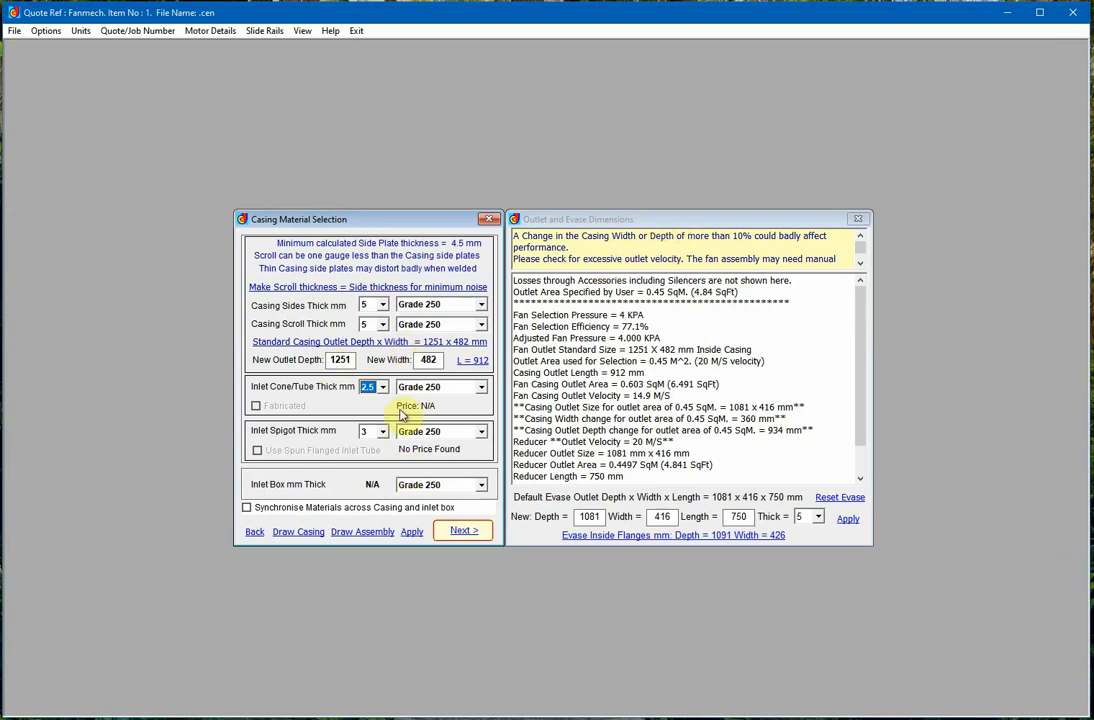
pyautogui.click(310, 538)
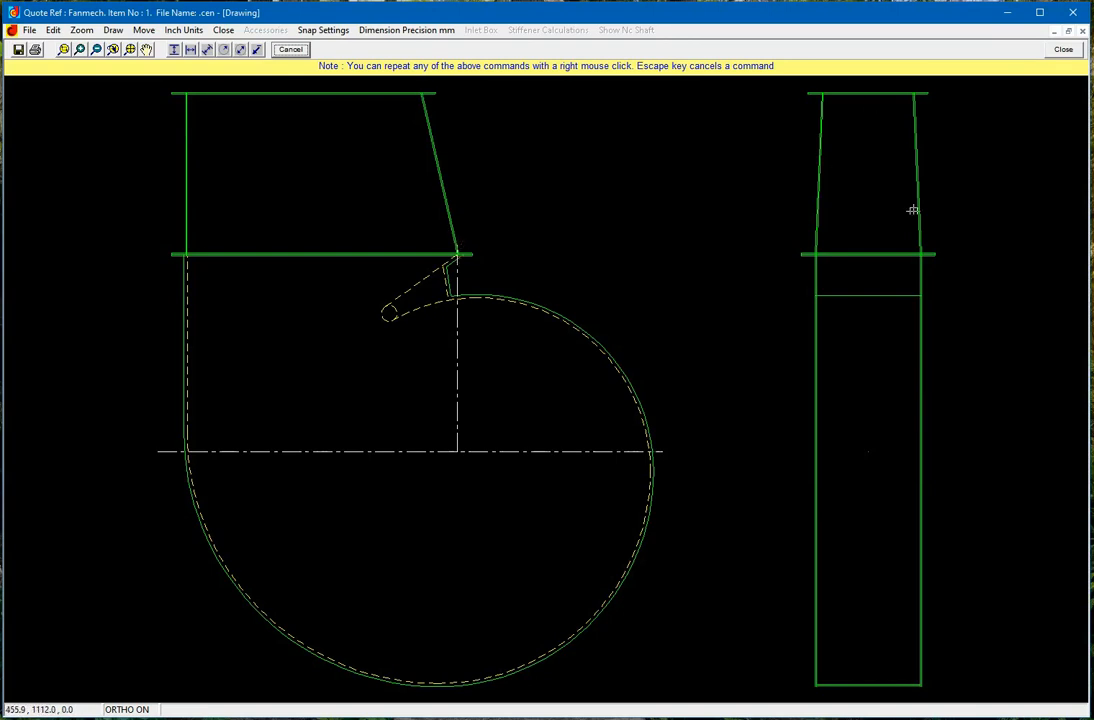
pyautogui.click(1062, 49)
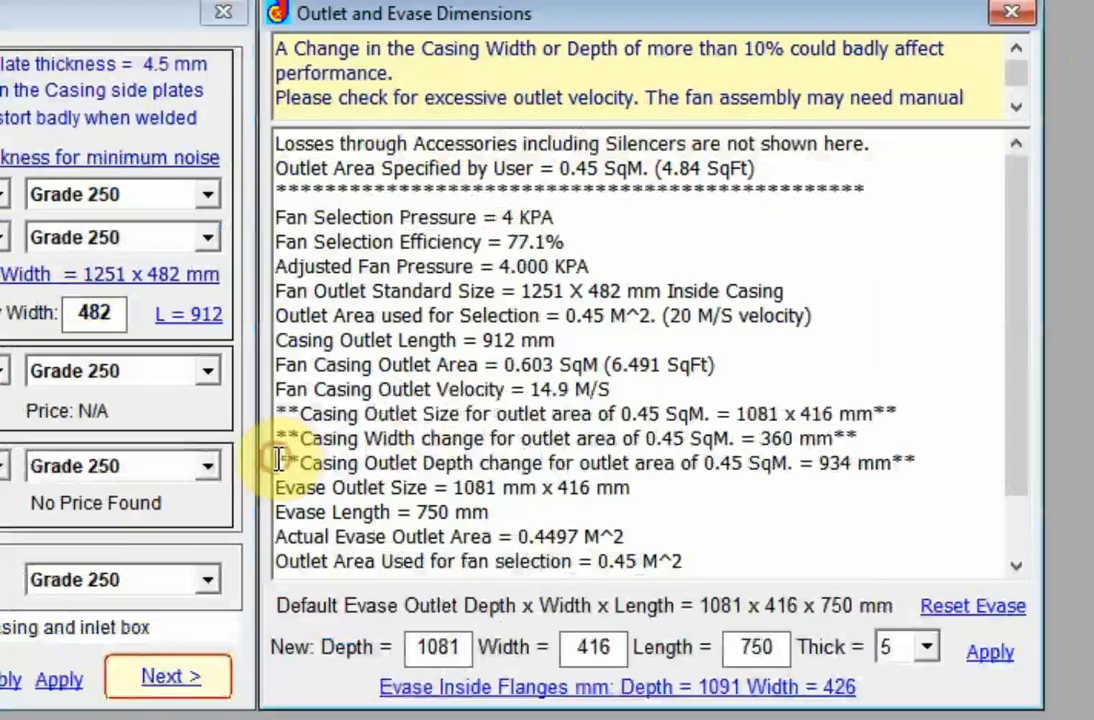
# Step: Set the new casing outlet depth to the 934 mm suggested for the 0.45 SqM outlet area and apply it
pyautogui.moveTo(280, 460); pyautogui.dragTo(914, 465)
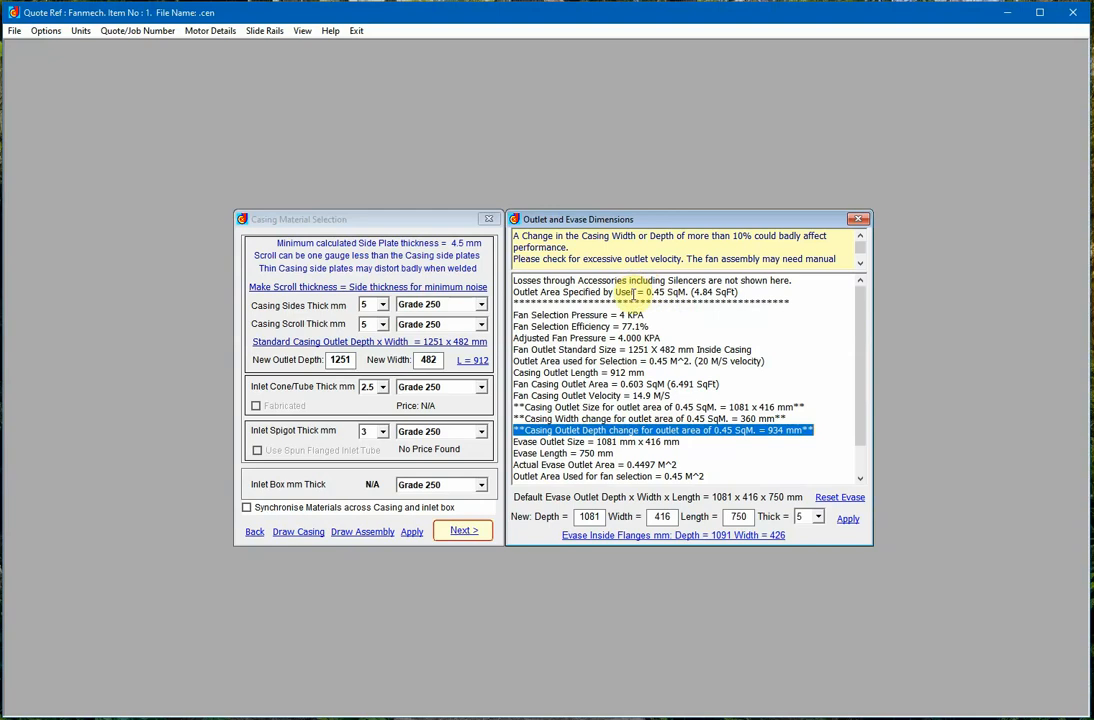
pyautogui.click(343, 360)
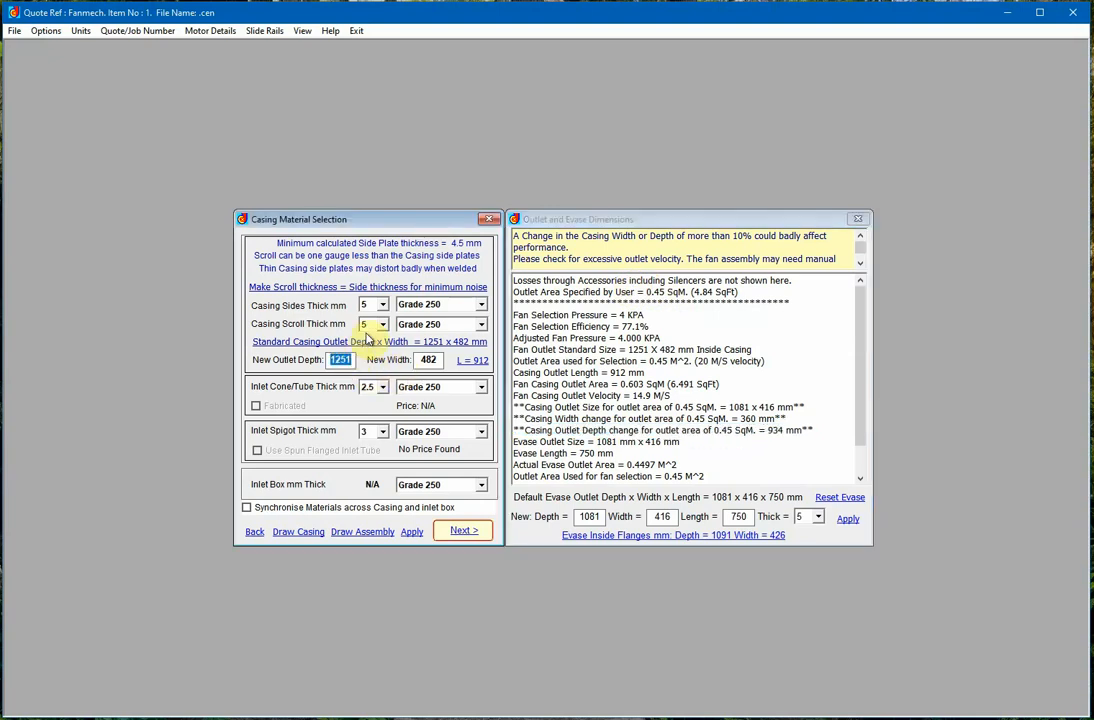
pyautogui.write('934')
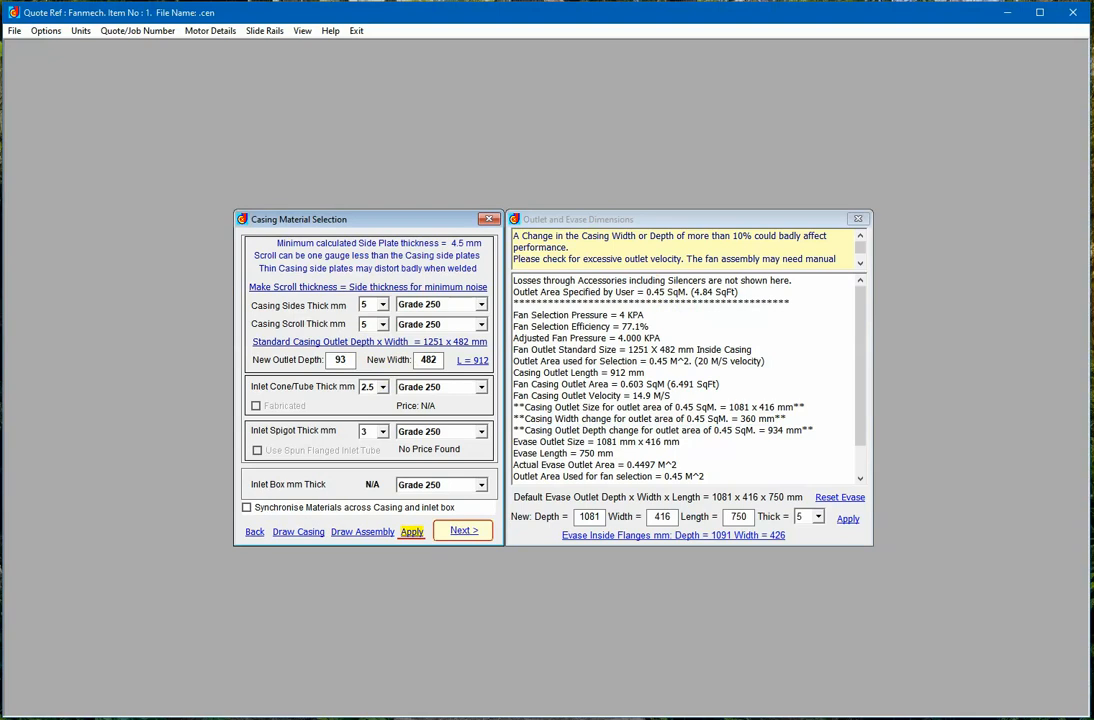
pyautogui.click(411, 532)
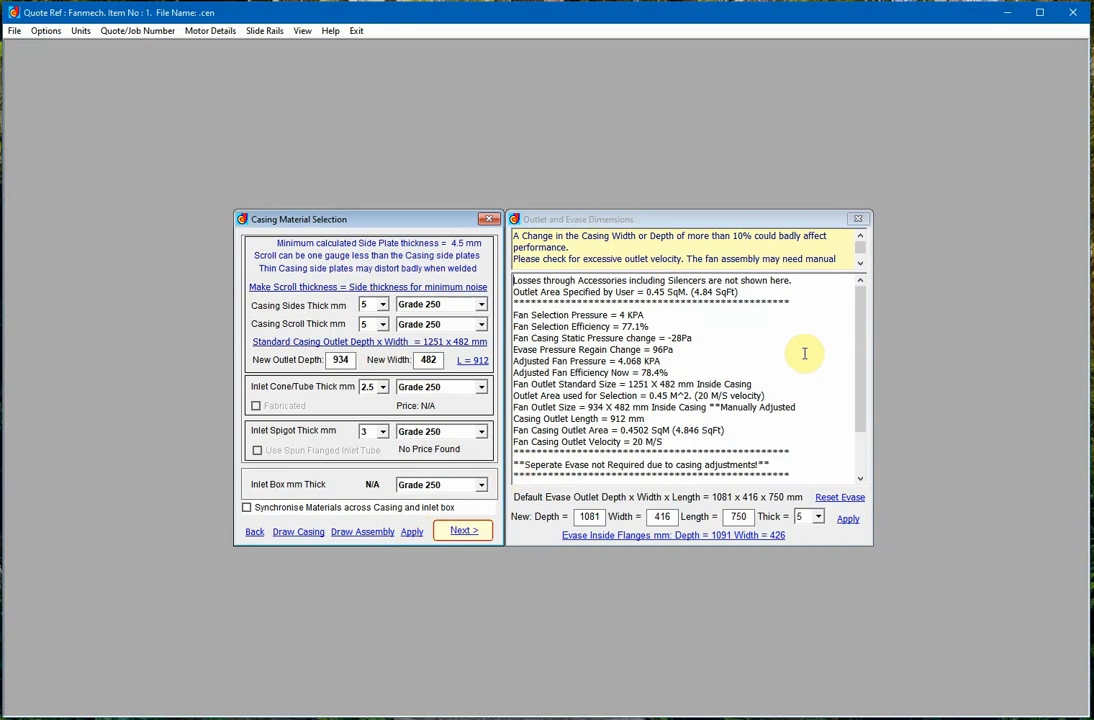
# Step: Review the recalculated outlet and evase report, highlighting the adjusted fan pressure line
pyautogui.click(862, 304)
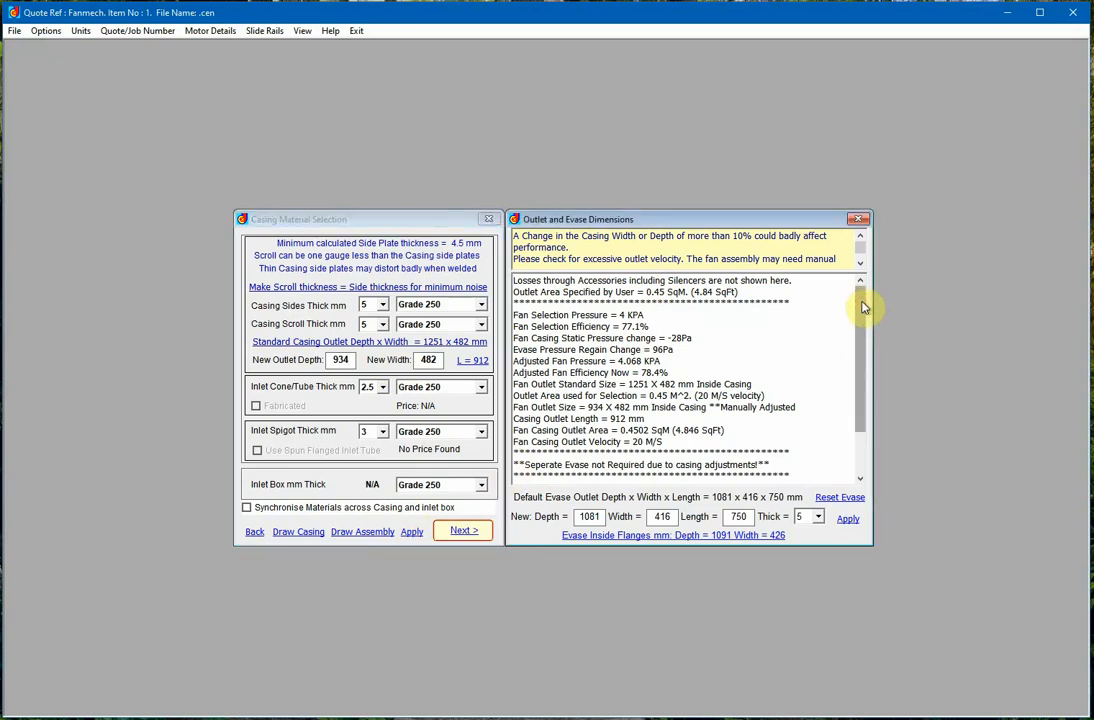
pyautogui.moveTo(864, 307); pyautogui.dragTo(864, 340)
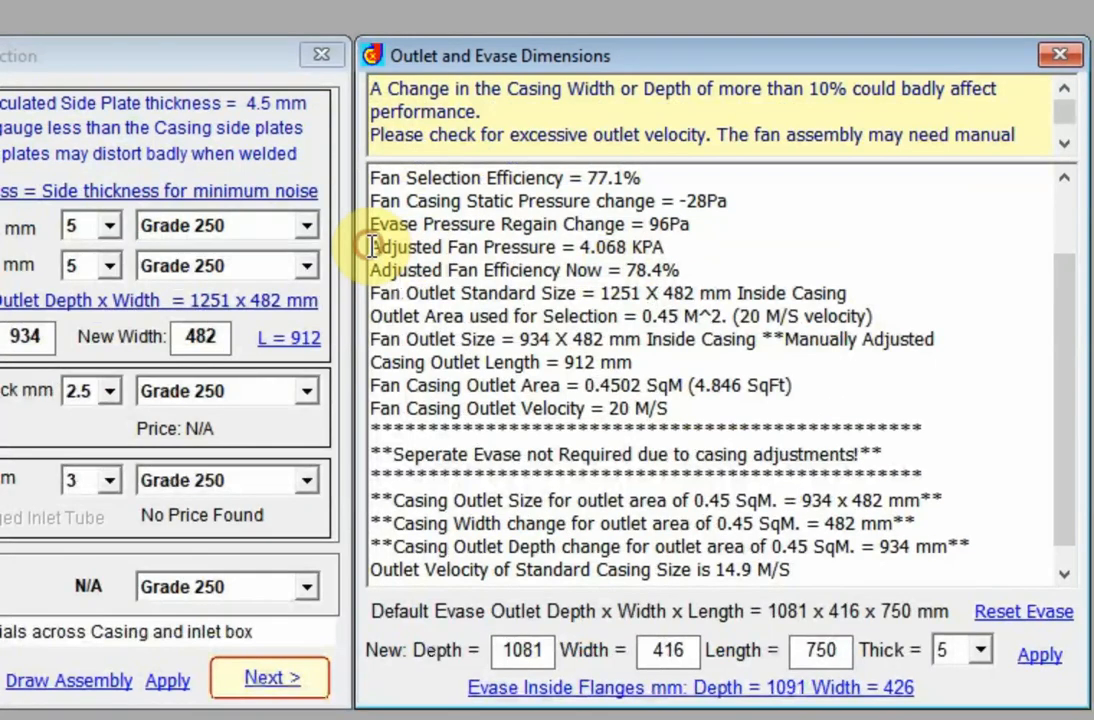
pyautogui.moveTo(370, 247); pyautogui.dragTo(672, 246)
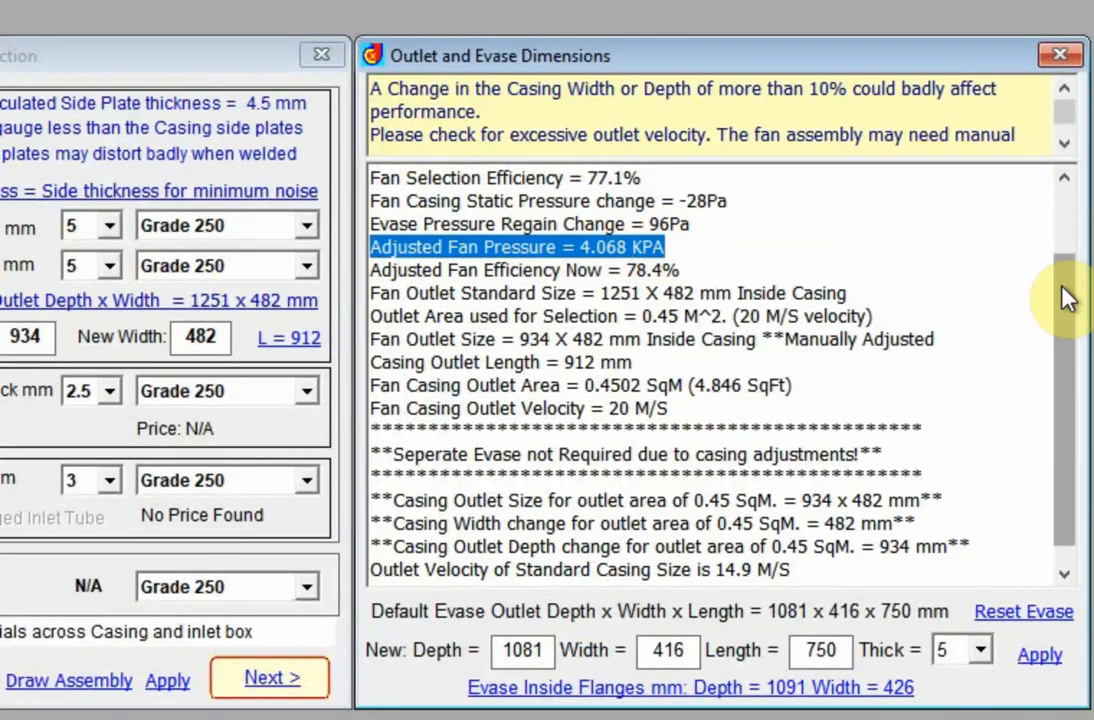
pyautogui.moveTo(1065, 295); pyautogui.dragTo(1078, 230)
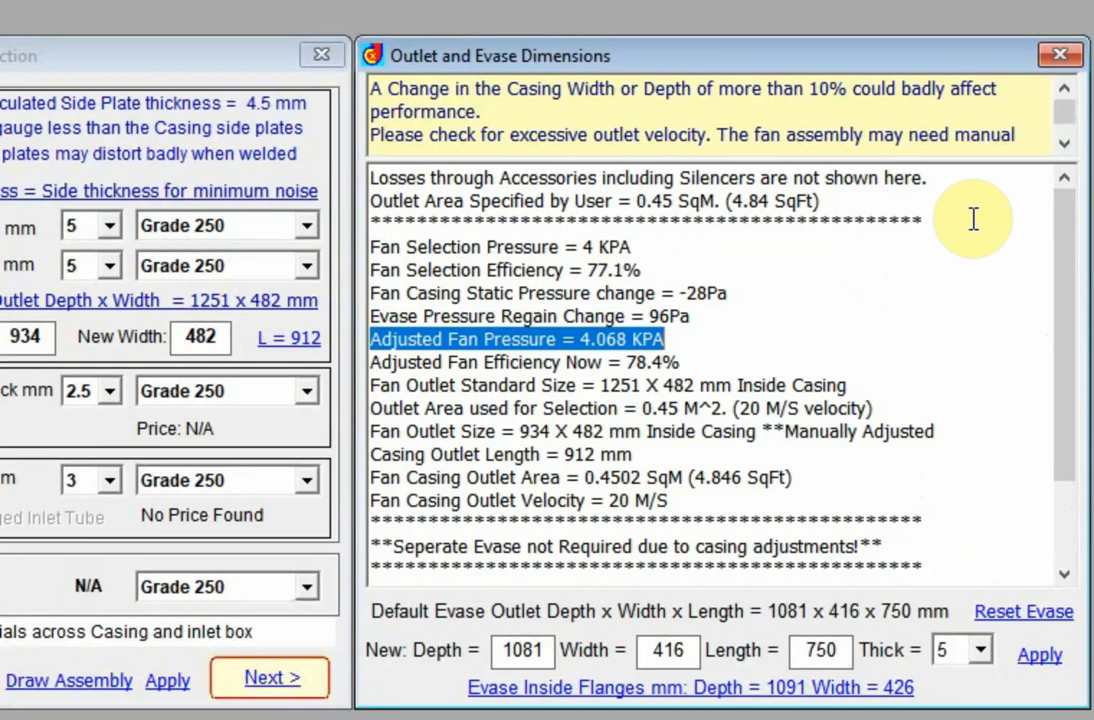
# Step: Draw the casing with the adjusted outlet depth, close the drawing, and return to the fan performance curves
pyautogui.click(8, 600)
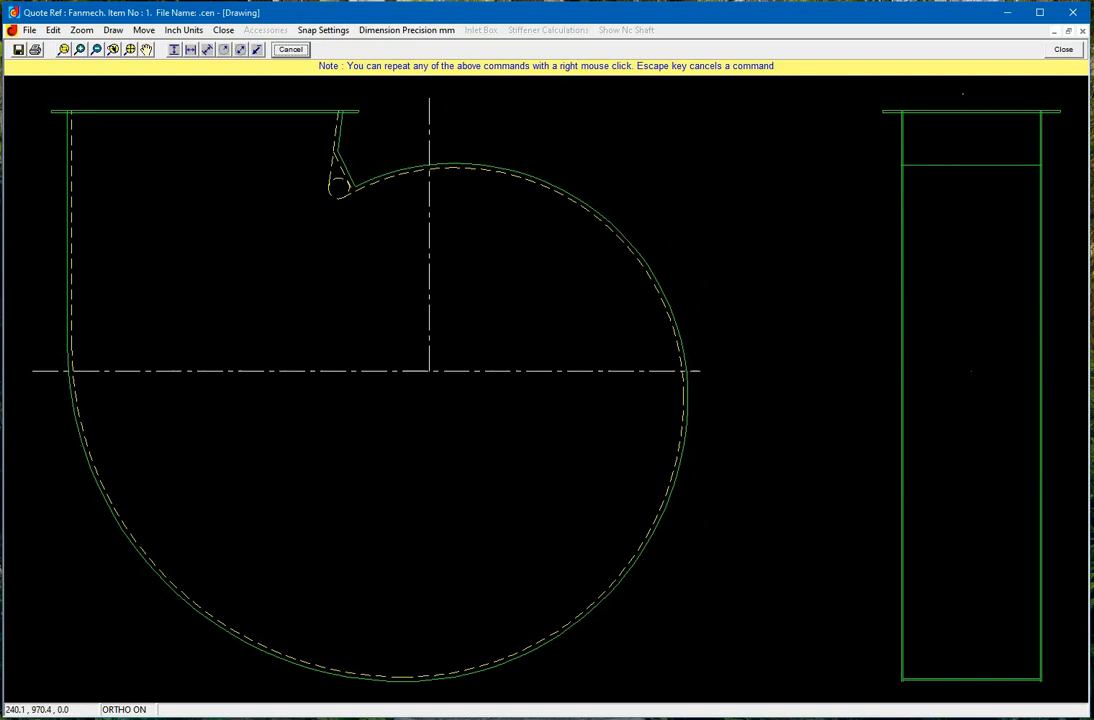
pyautogui.click(1063, 49)
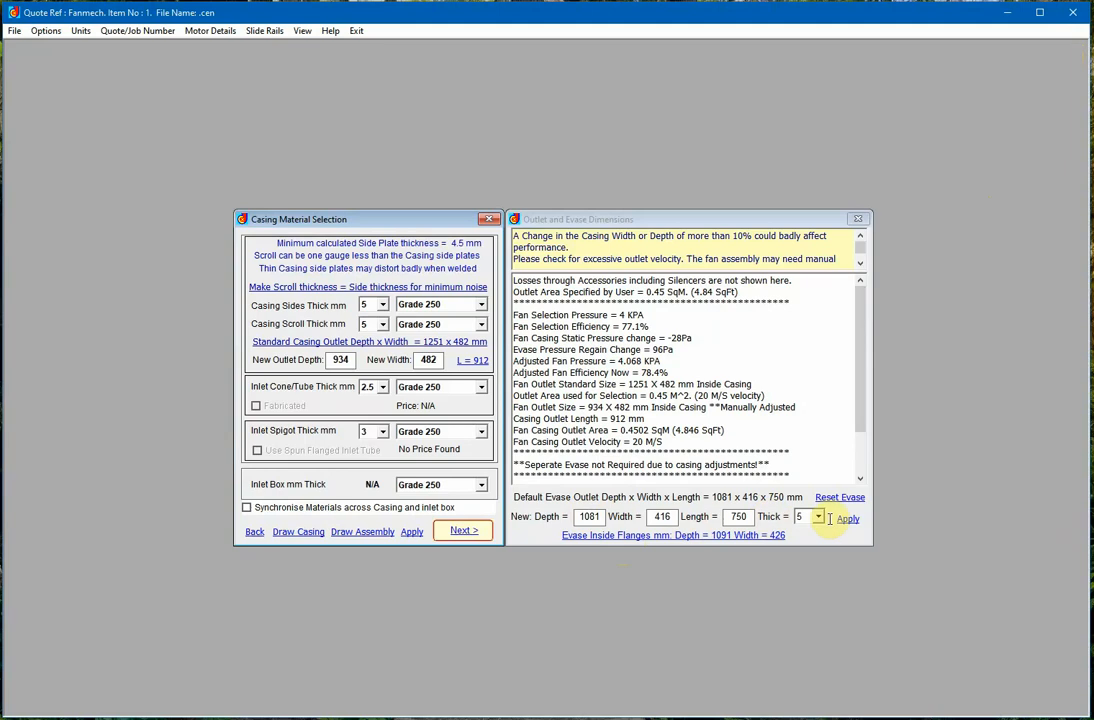
pyautogui.moveTo(860, 415); pyautogui.dragTo(868, 385)
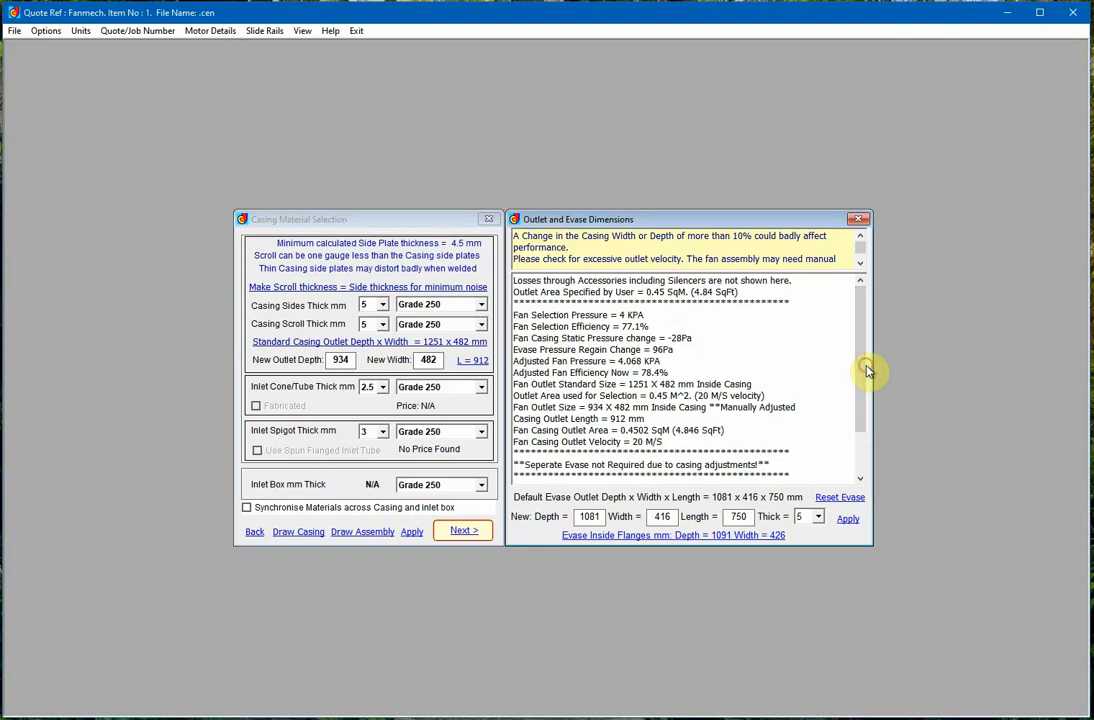
pyautogui.click(255, 534)
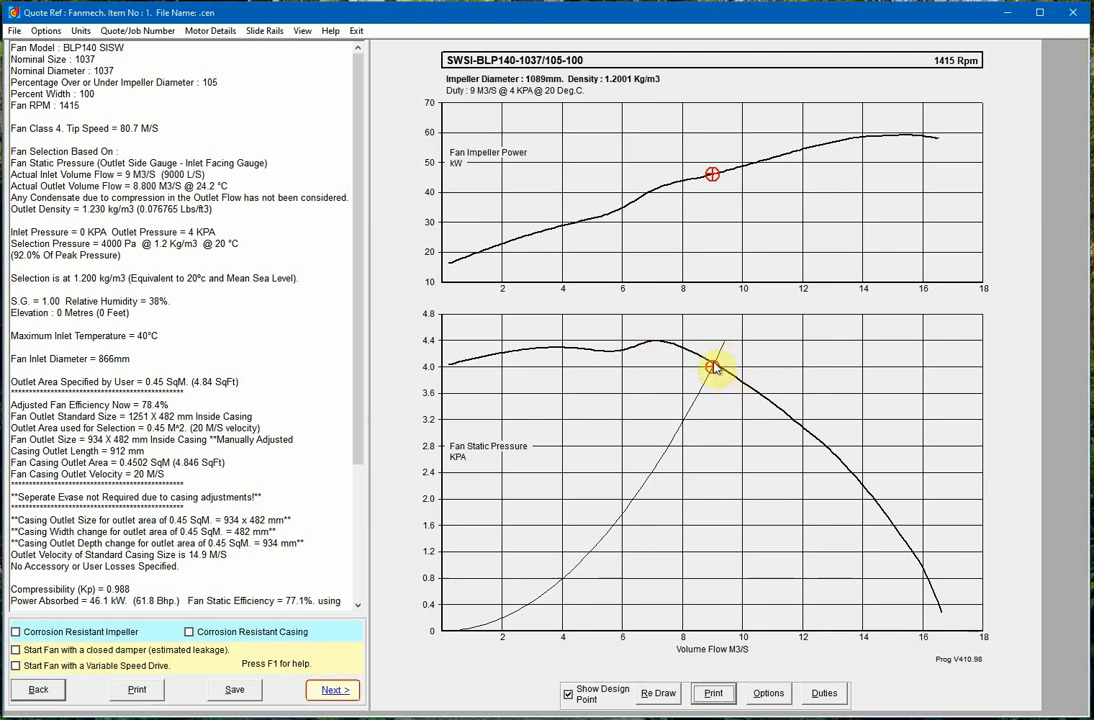
# Step: Compare the fan curves with and without casing modifications using the plot options, leaving the casing and evase changes plotted
pyautogui.click(768, 693)
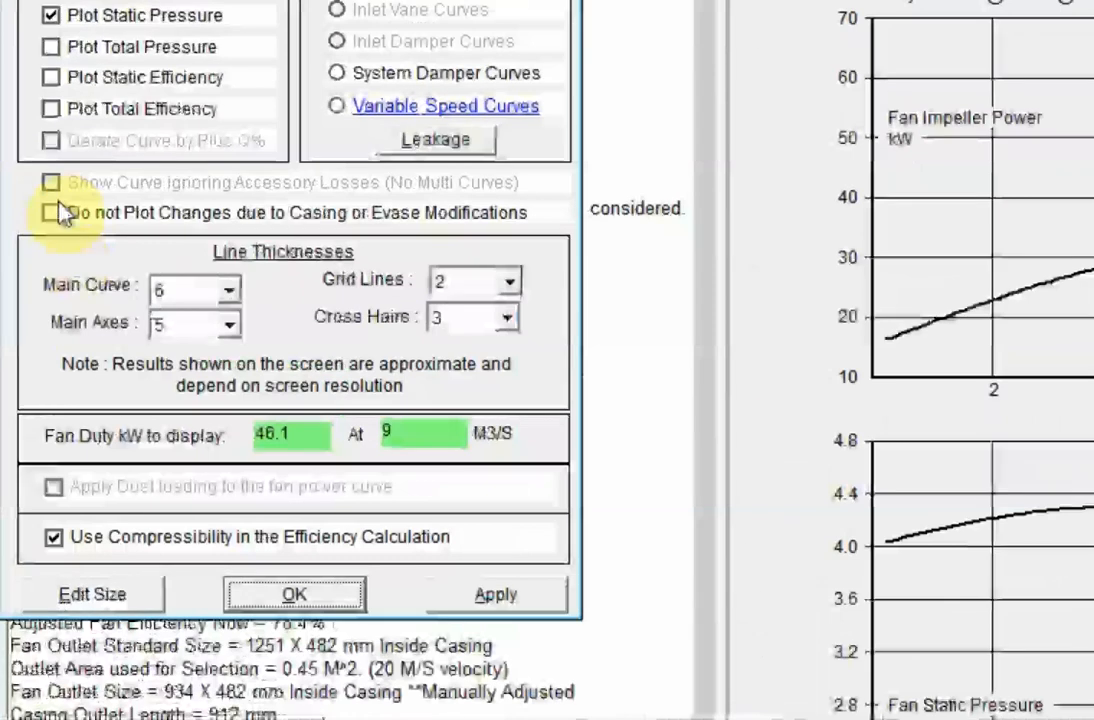
pyautogui.click(60, 226)
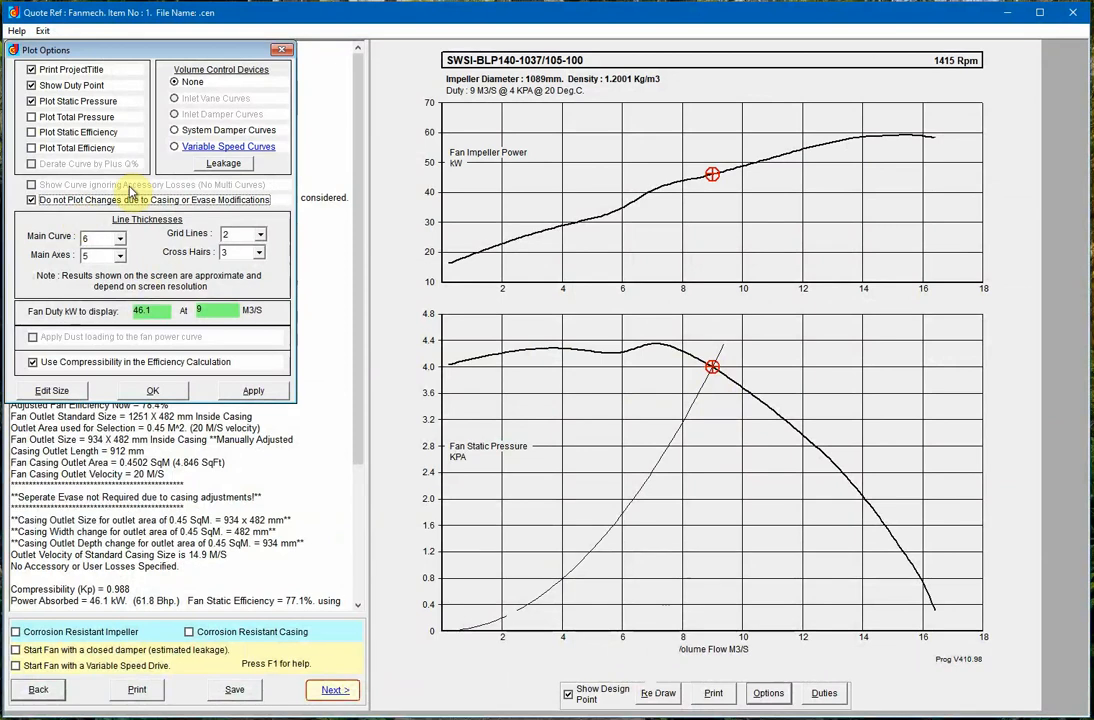
pyautogui.click(62, 201)
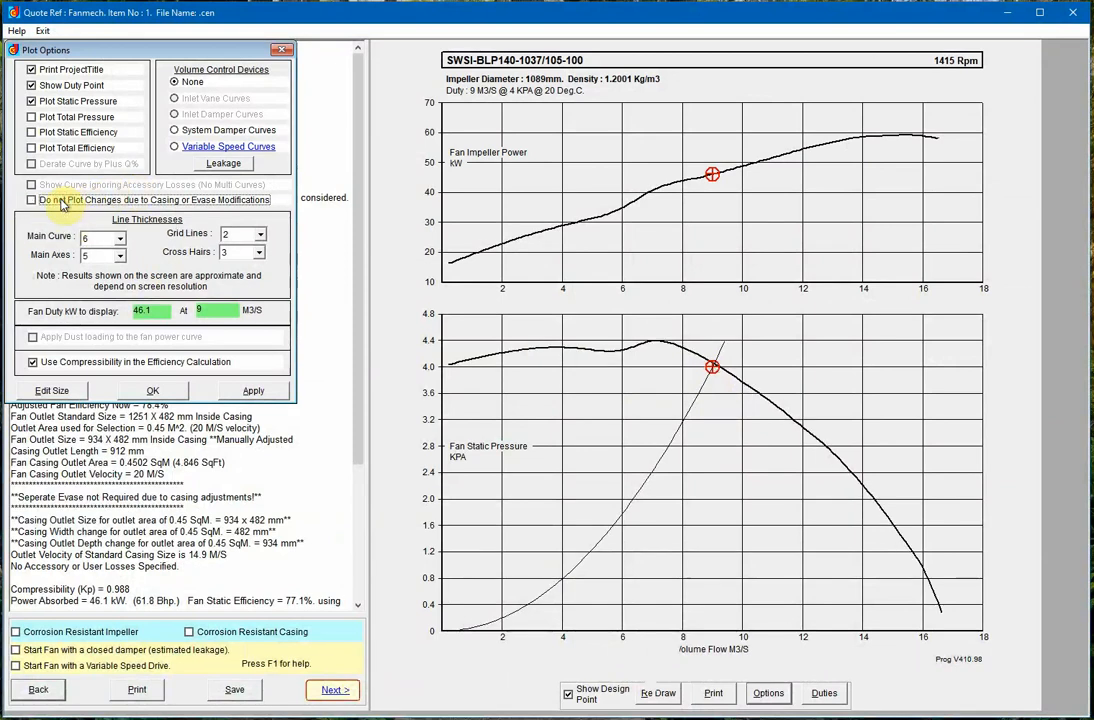
pyautogui.click(62, 203)
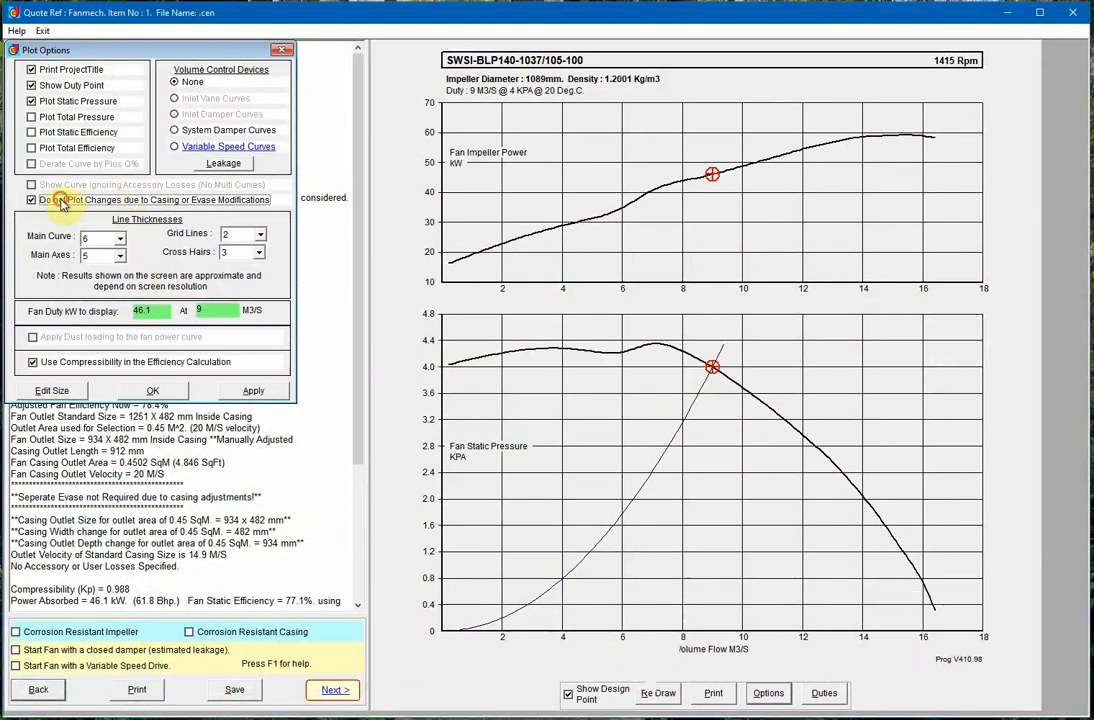
pyautogui.click(62, 203)
pyautogui.click(62, 203)
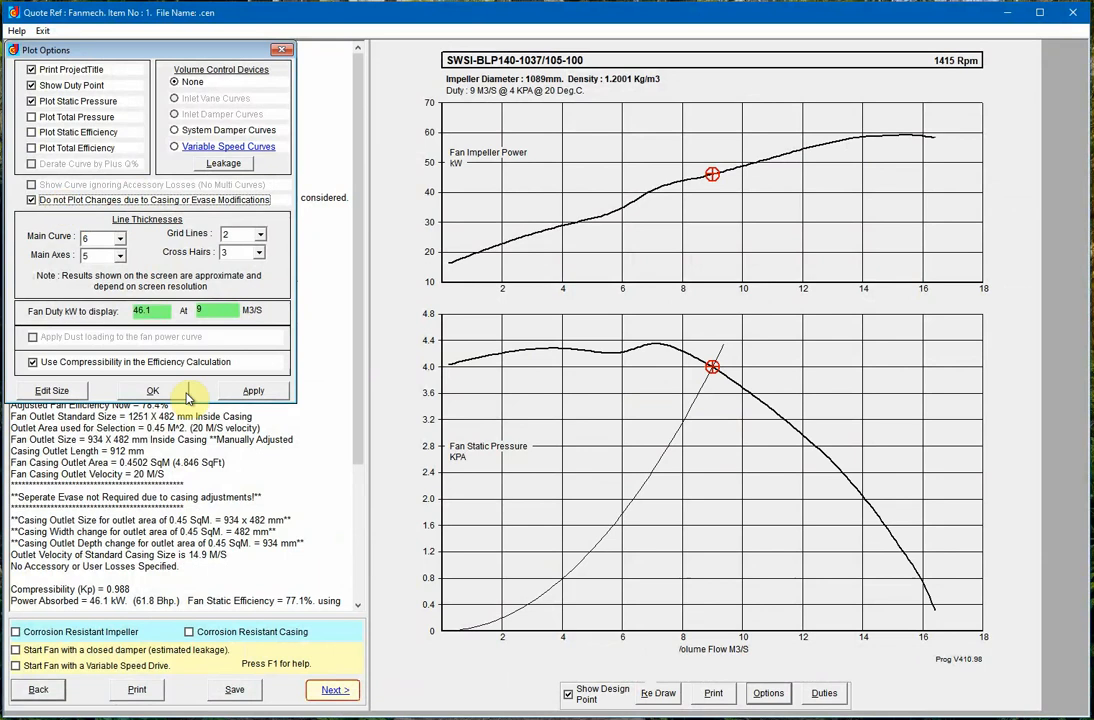
pyautogui.click(55, 202)
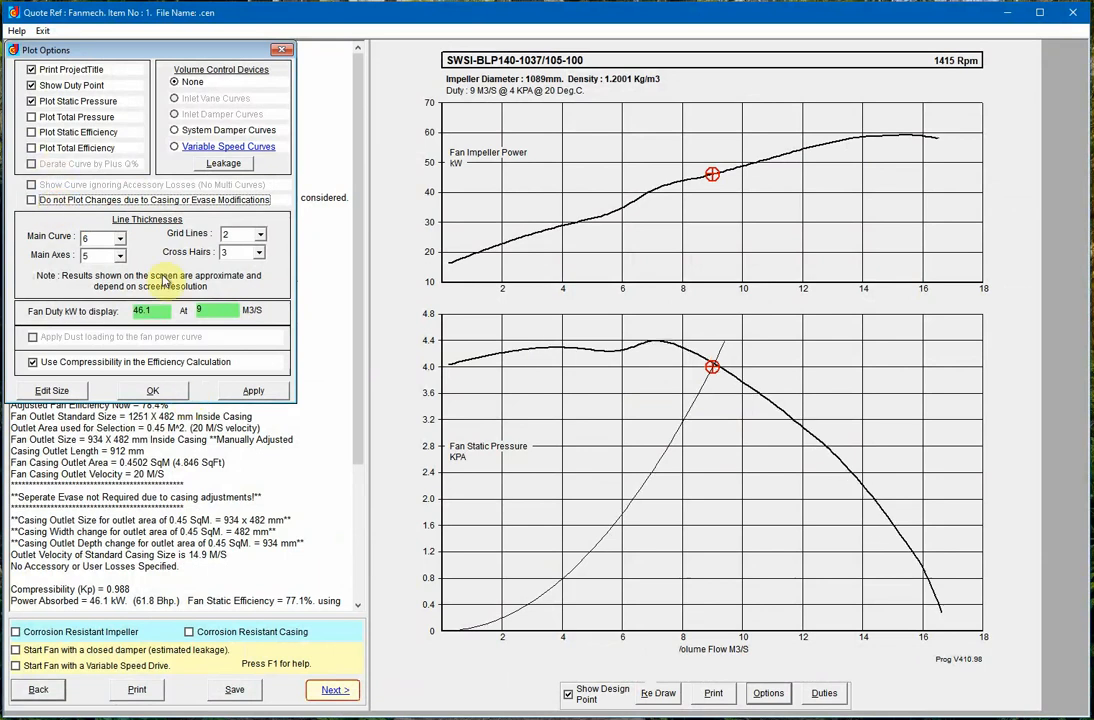
pyautogui.click(157, 392)
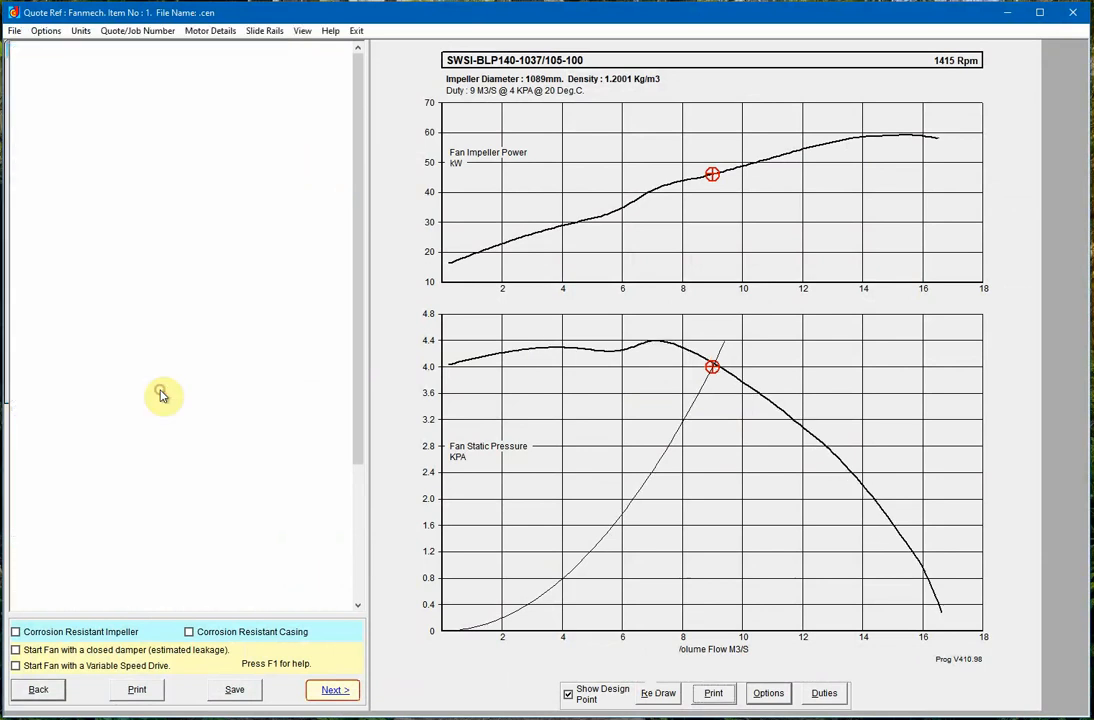
# Step: Return to the casing settings and read the full warning about casing width or depth changes above 10%
pyautogui.click(347, 692)
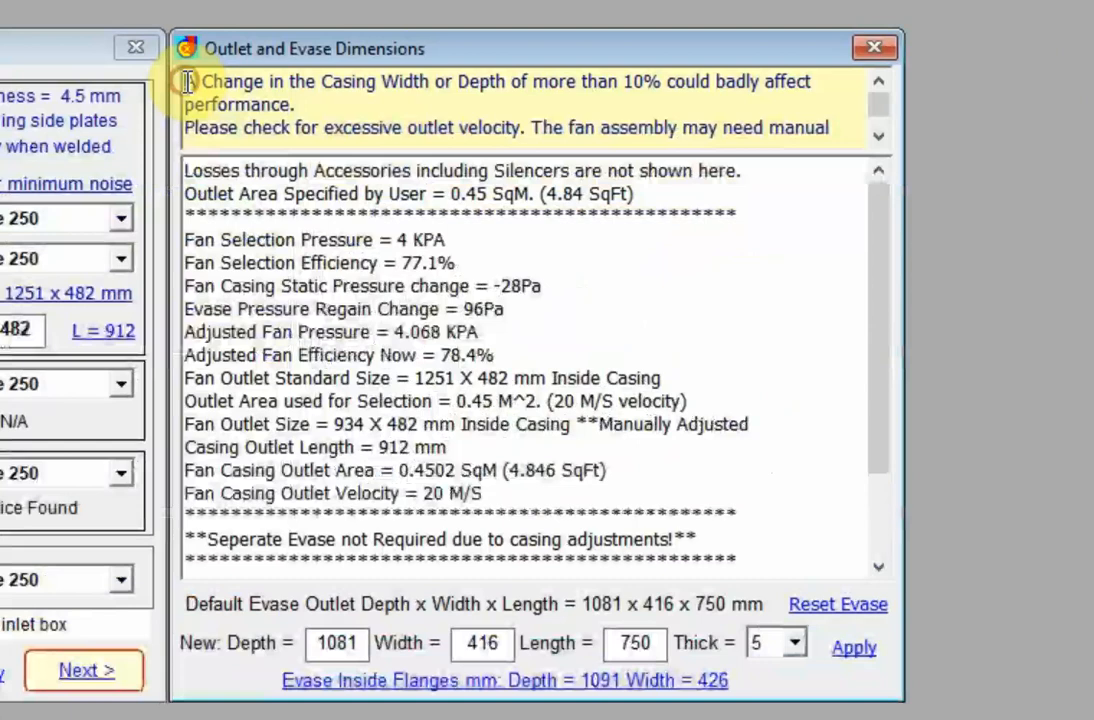
pyautogui.moveTo(316, 146); pyautogui.dragTo(823, 197)
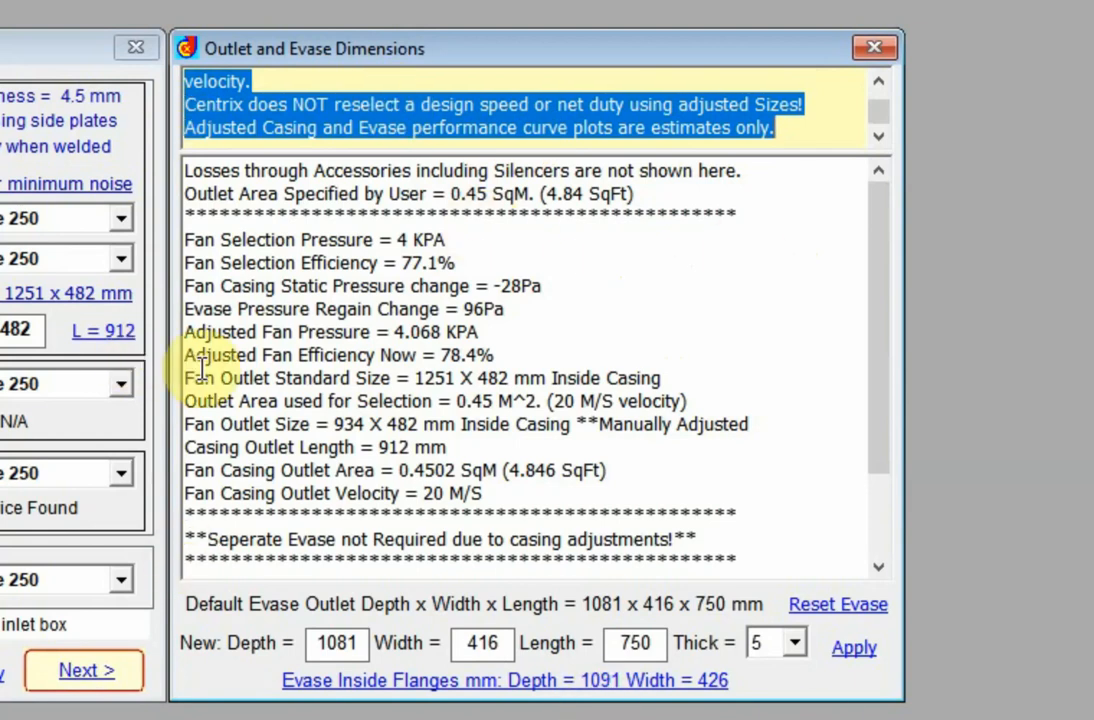
pyautogui.click(889, 115)
pyautogui.moveTo(889, 115); pyautogui.dragTo(889, 98)
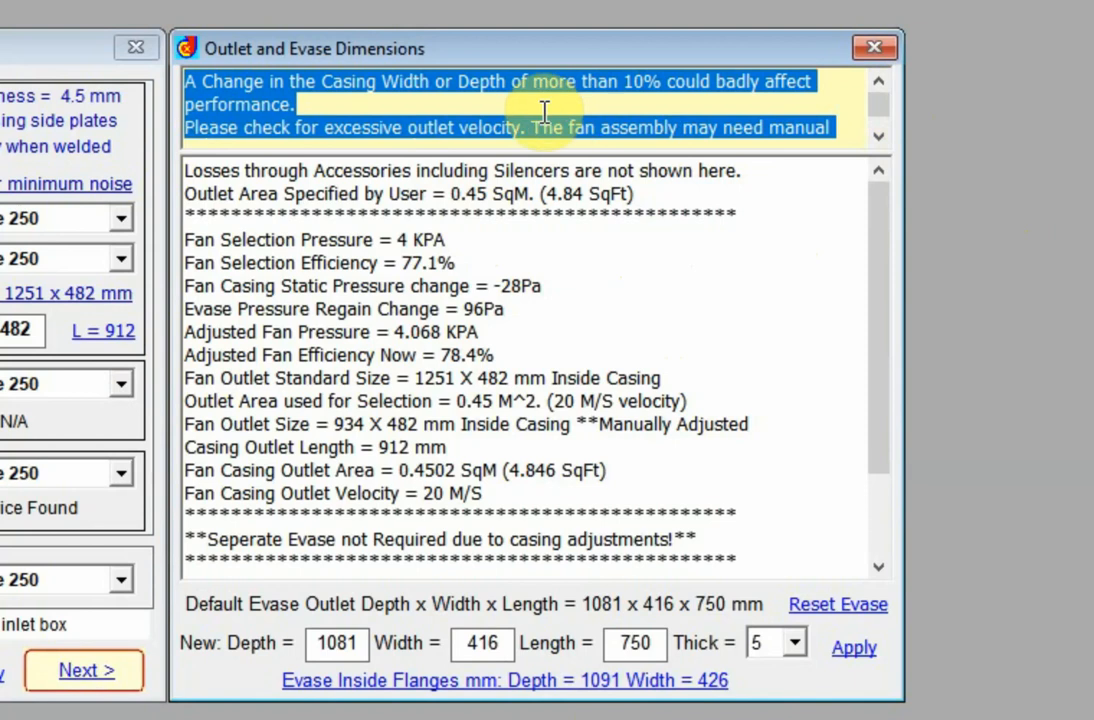
pyautogui.click(464, 100)
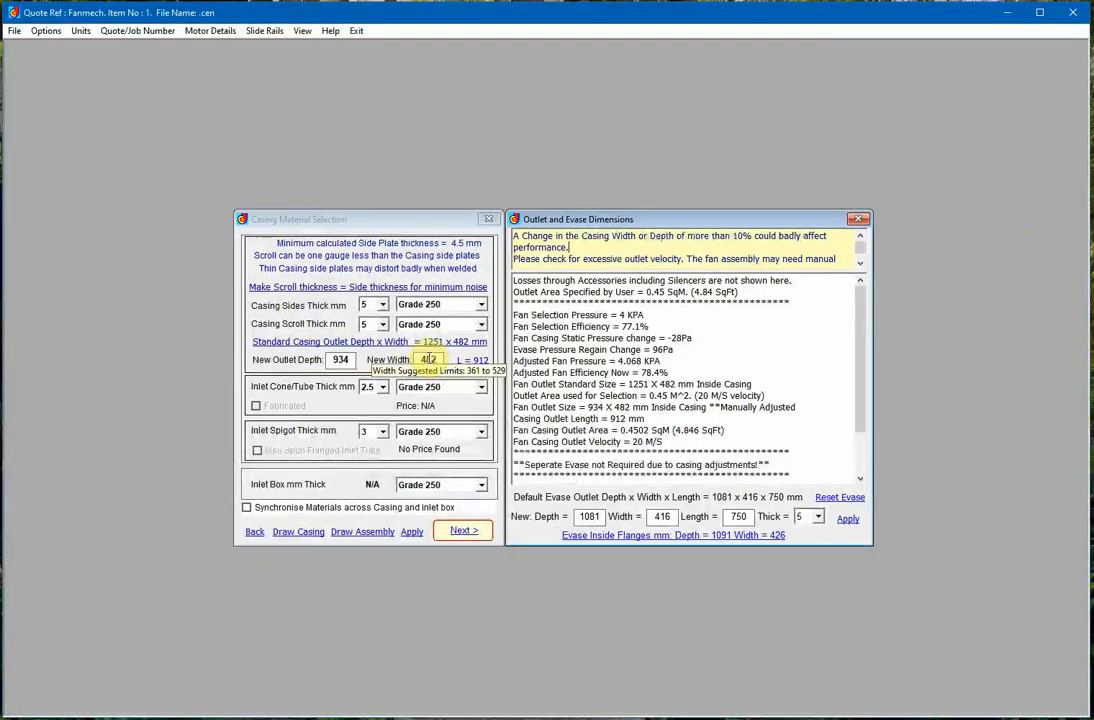
# Step: Set the new casing outlet width to 450 mm and apply the change to recalculate the outlet and evase report
pyautogui.click(429, 359)
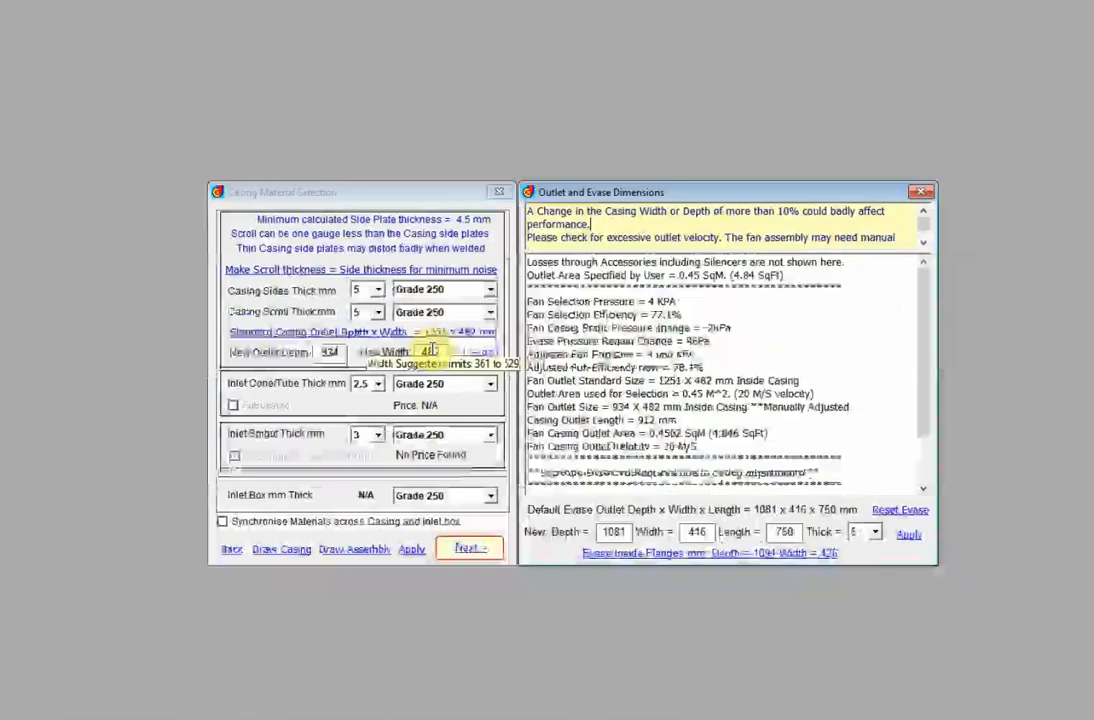
pyautogui.doubleClick(431, 351)
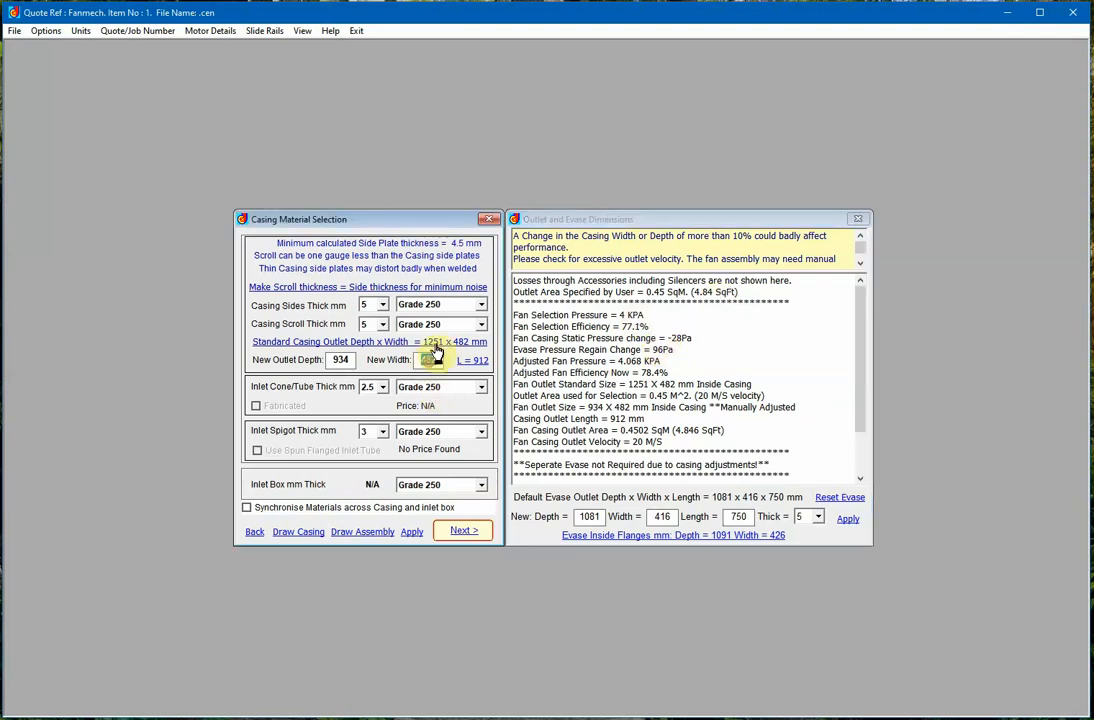
pyautogui.write('45')
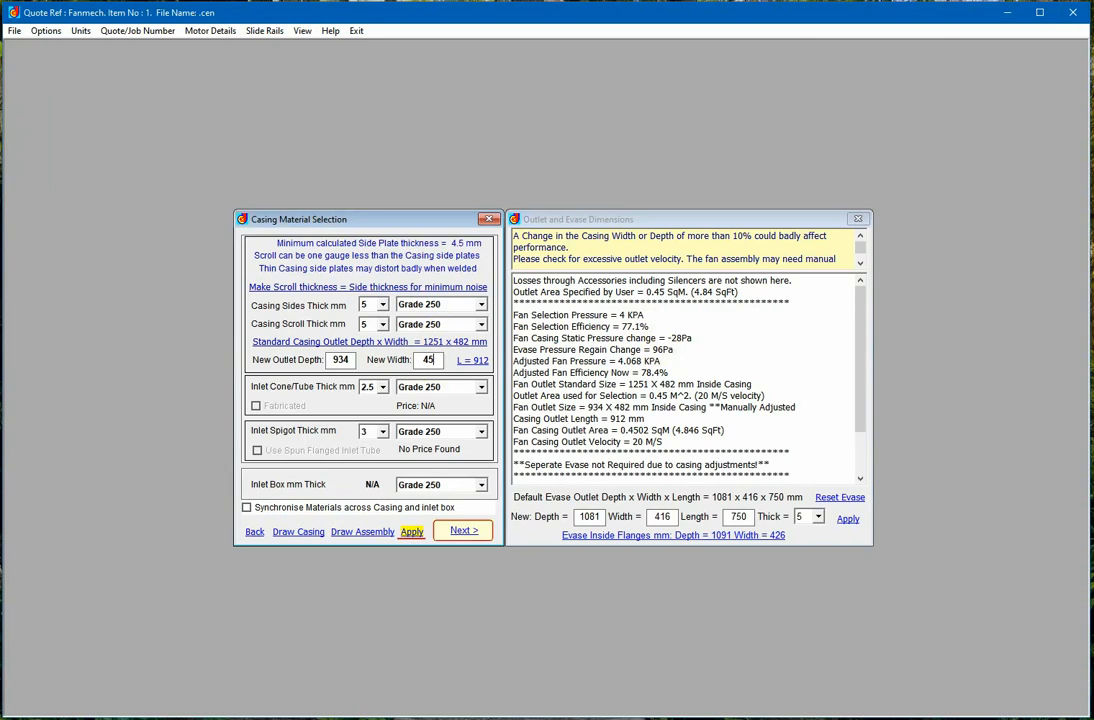
pyautogui.write('0')
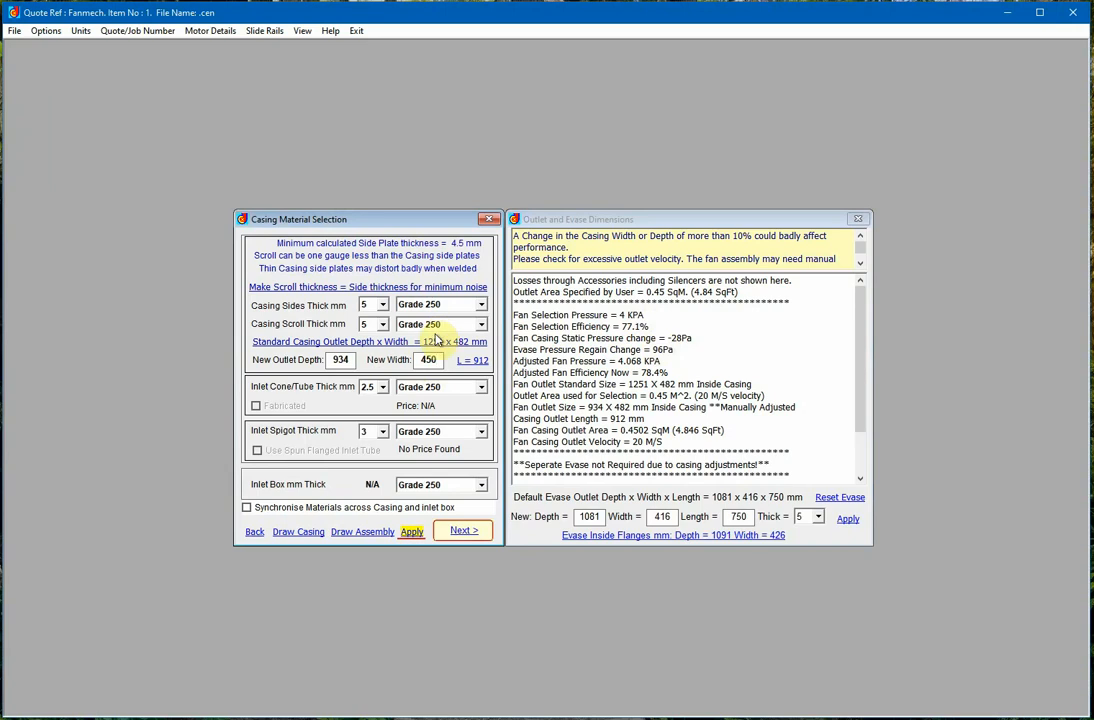
pyautogui.click(415, 535)
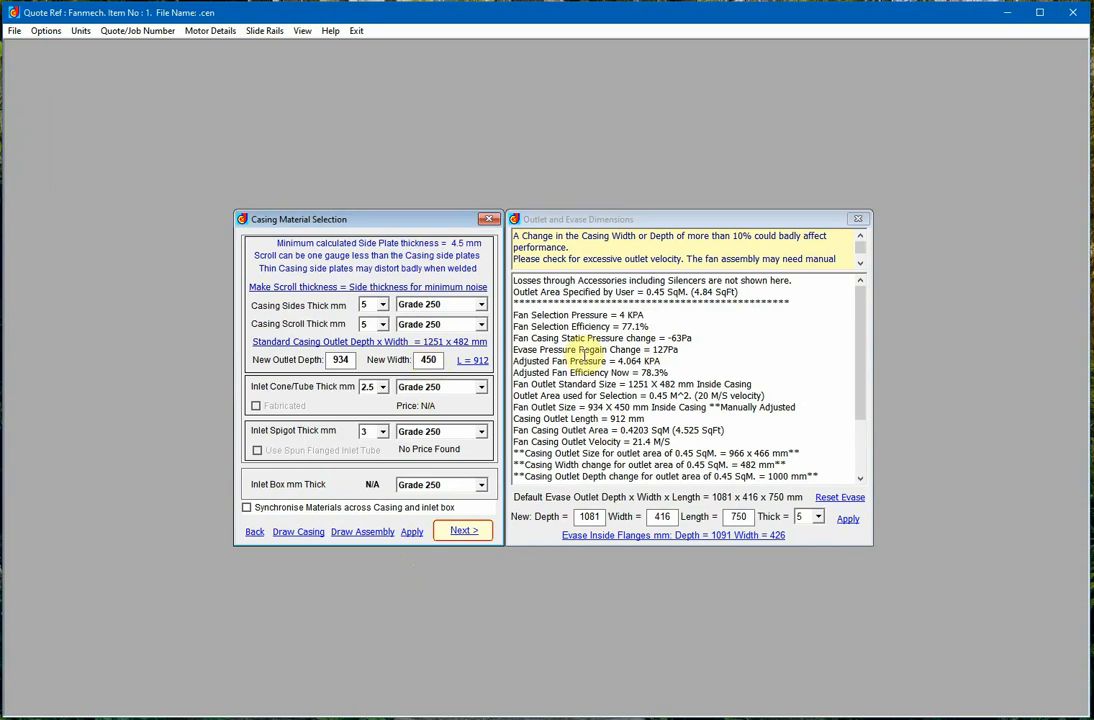
# Step: Review the recalculated outlet report and view the casing drawing at the 450 mm width
pyautogui.moveTo(860, 317)
pyautogui.mouseDown()
pyautogui.moveTo(860, 375)
pyautogui.moveTo(852, 298)
pyautogui.mouseUp()
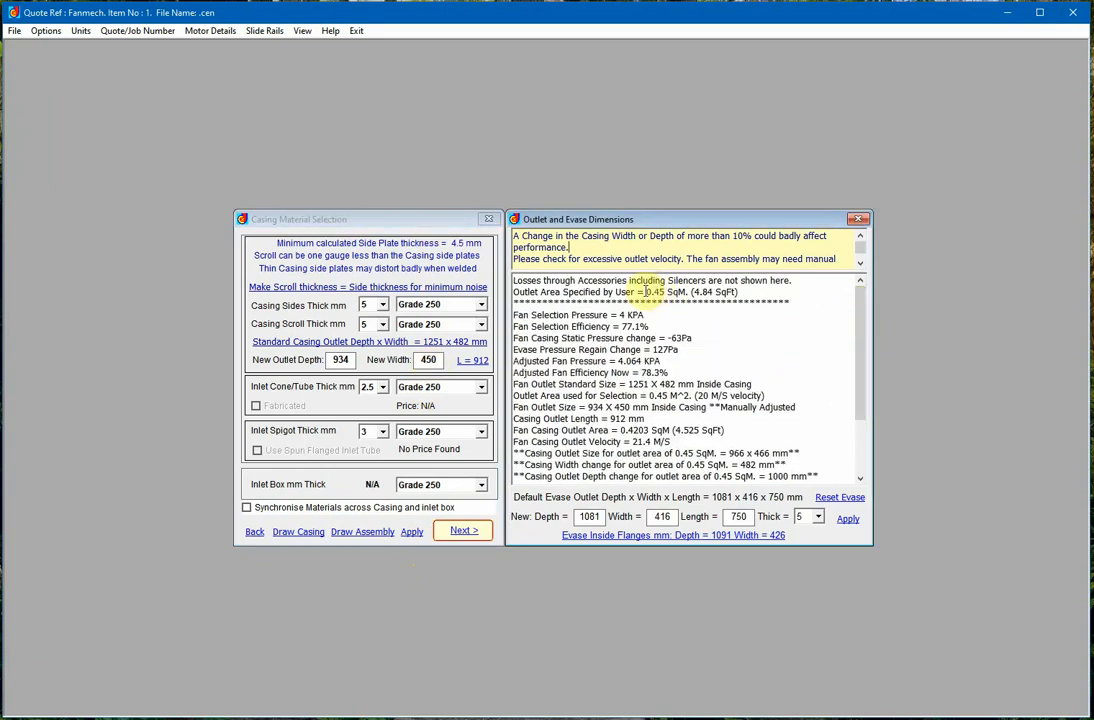
pyautogui.click(307, 533)
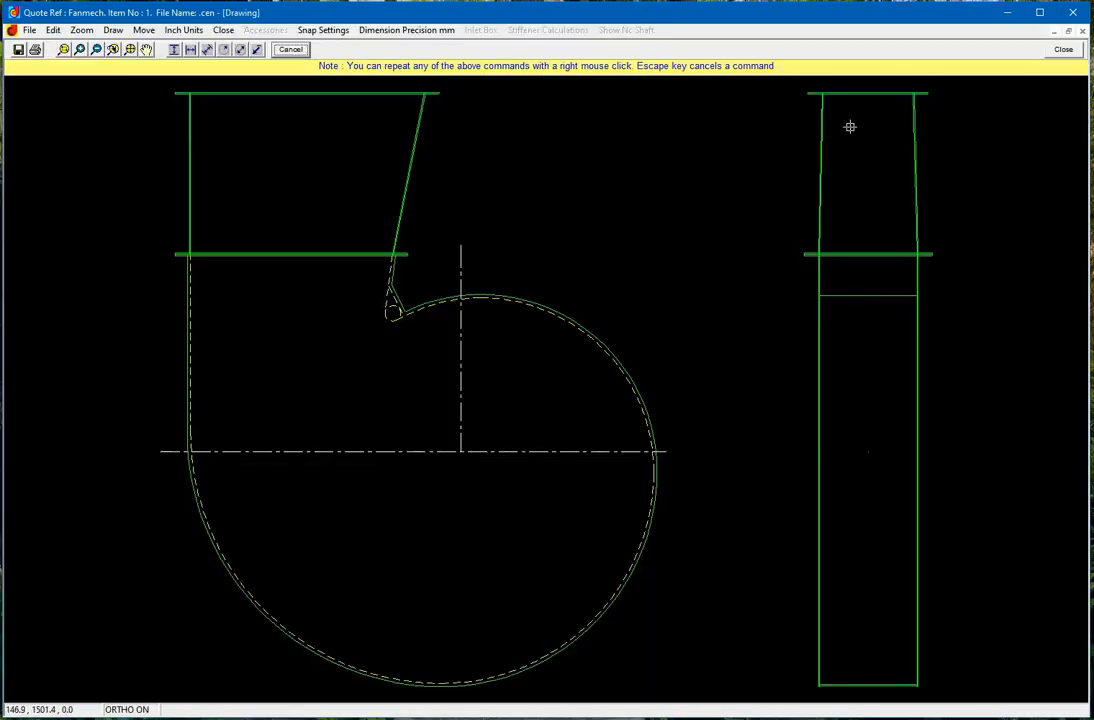
pyautogui.click(1060, 50)
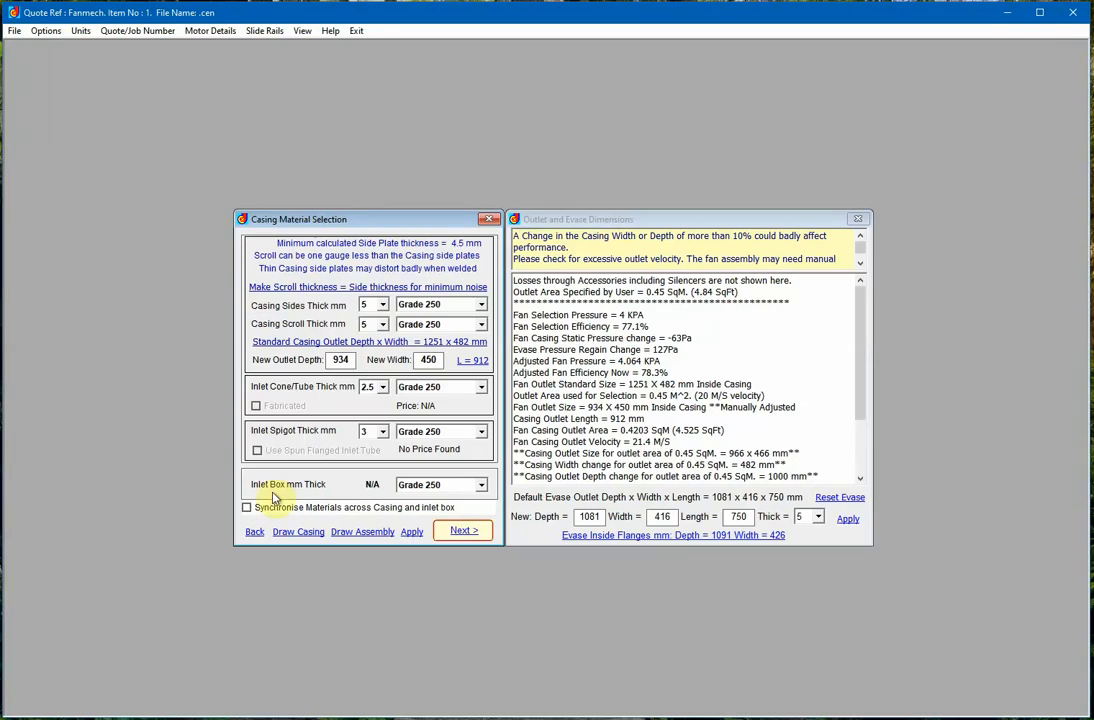
# Step: Set the new casing outlet depth to 1000 mm, as suggested in the report for 0.45 SqM, and apply it
pyautogui.moveTo(860, 379); pyautogui.dragTo(859, 419)
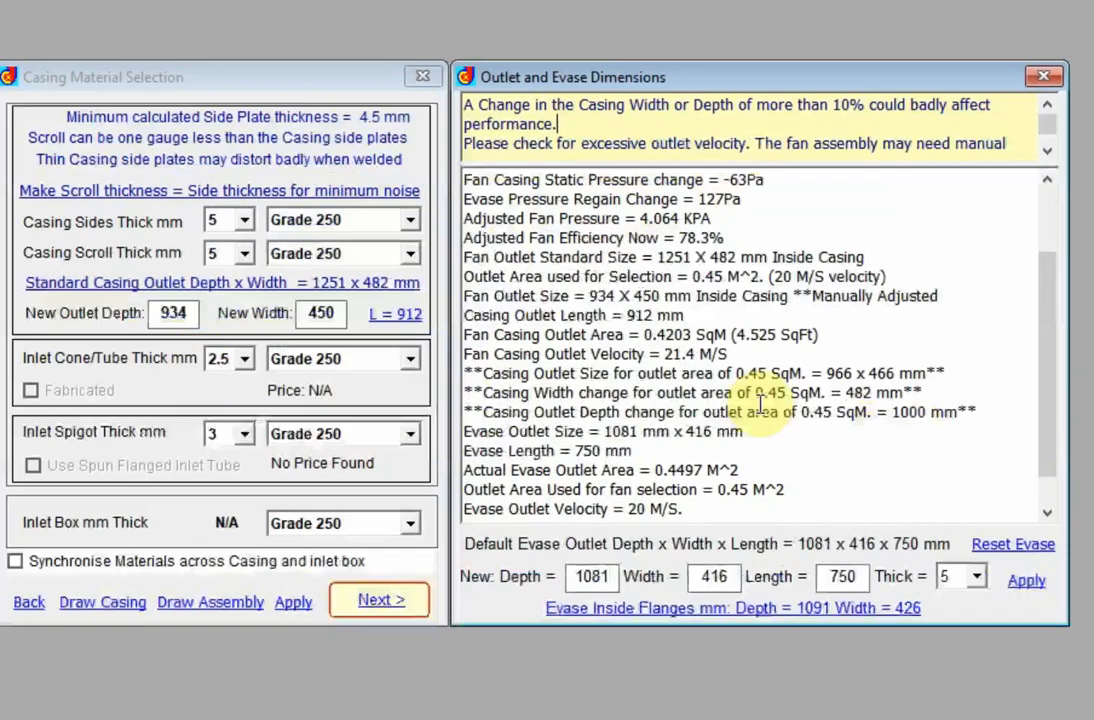
pyautogui.doubleClick(196, 316)
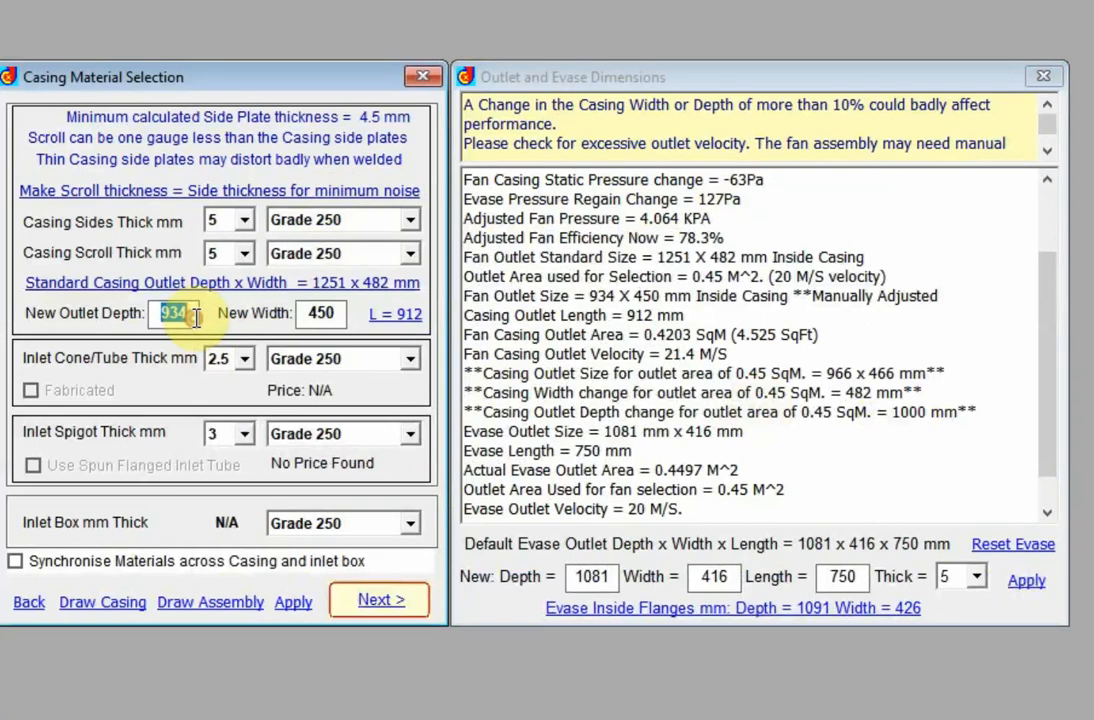
pyautogui.write('1000')
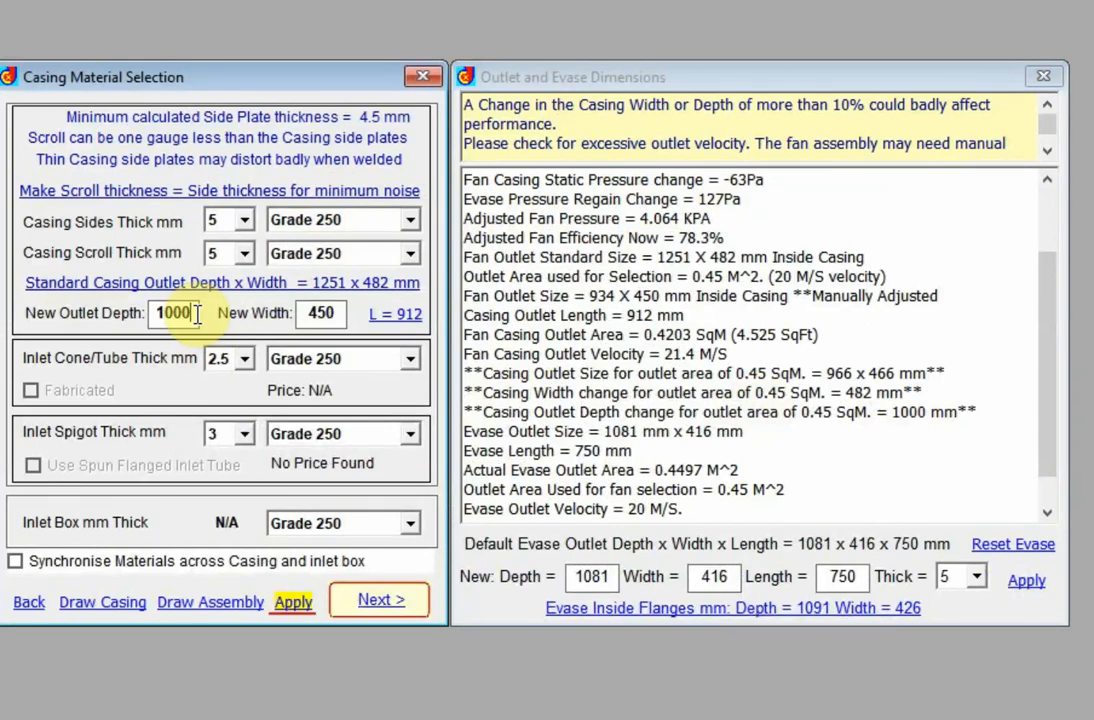
pyautogui.click(291, 604)
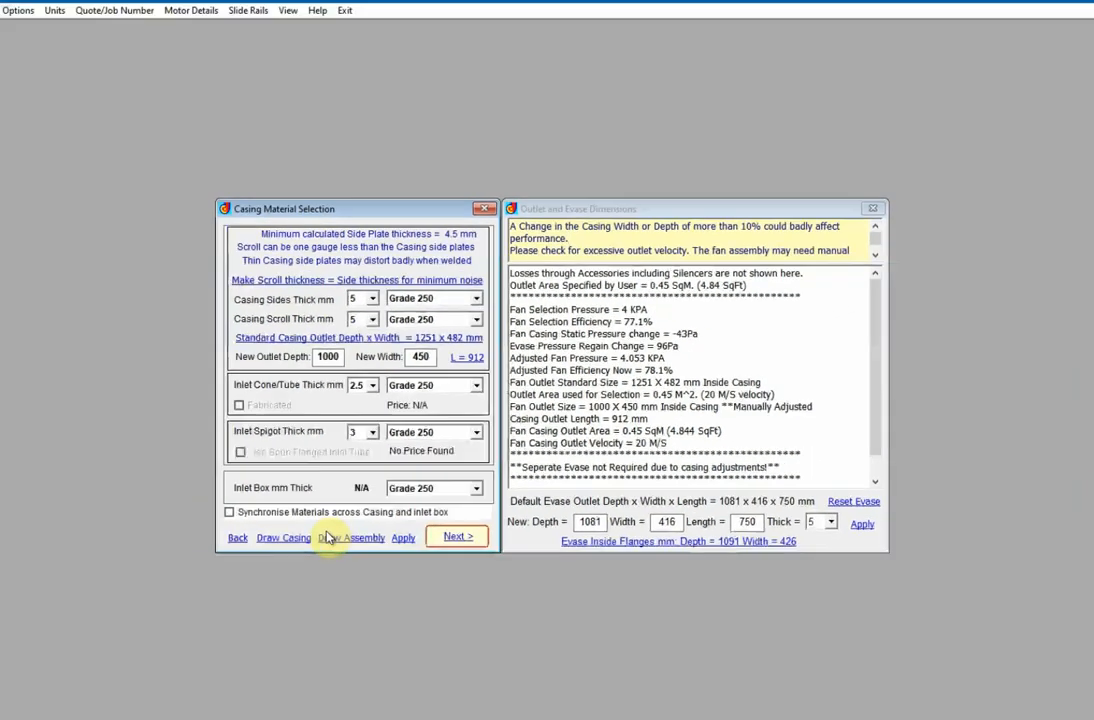
# Step: Draw the modified casing, add a horizontal dimension across the inside of its outlet, and close the drawing
pyautogui.click(298, 538)
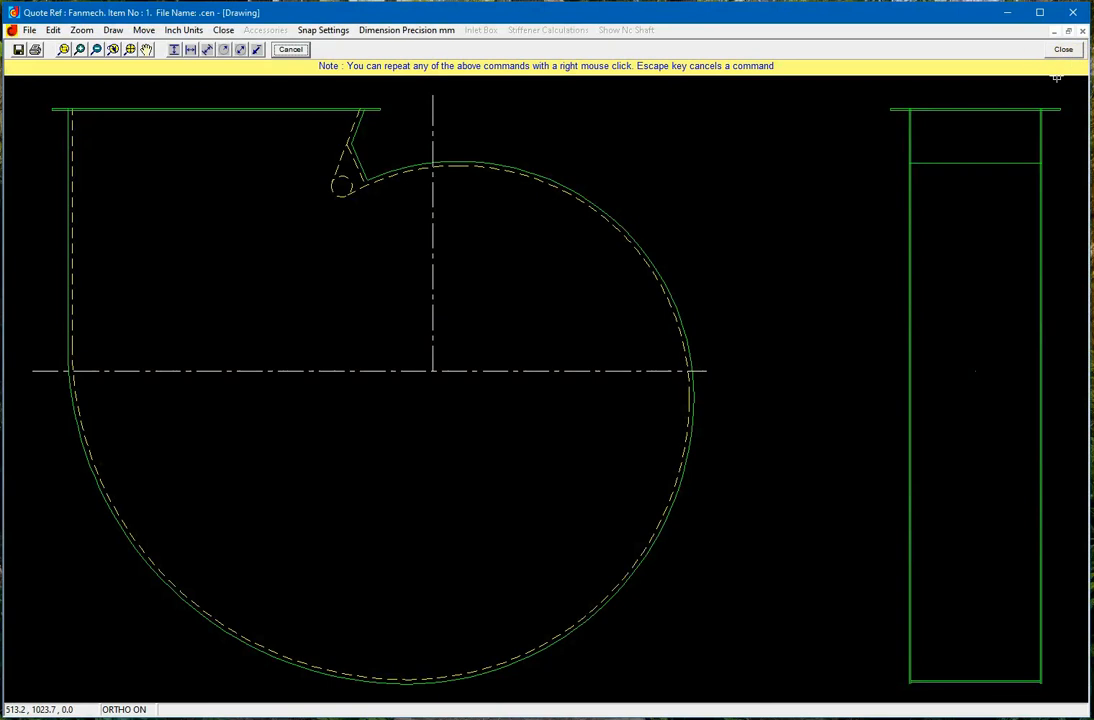
pyautogui.click(191, 50)
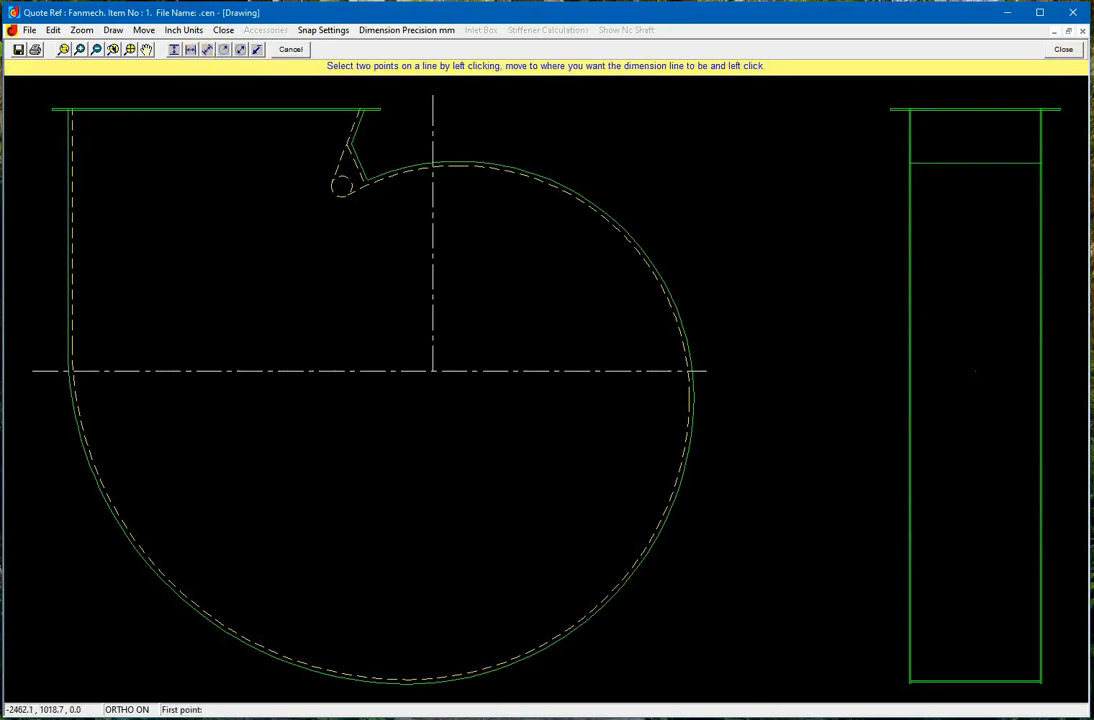
pyautogui.click(72, 108)
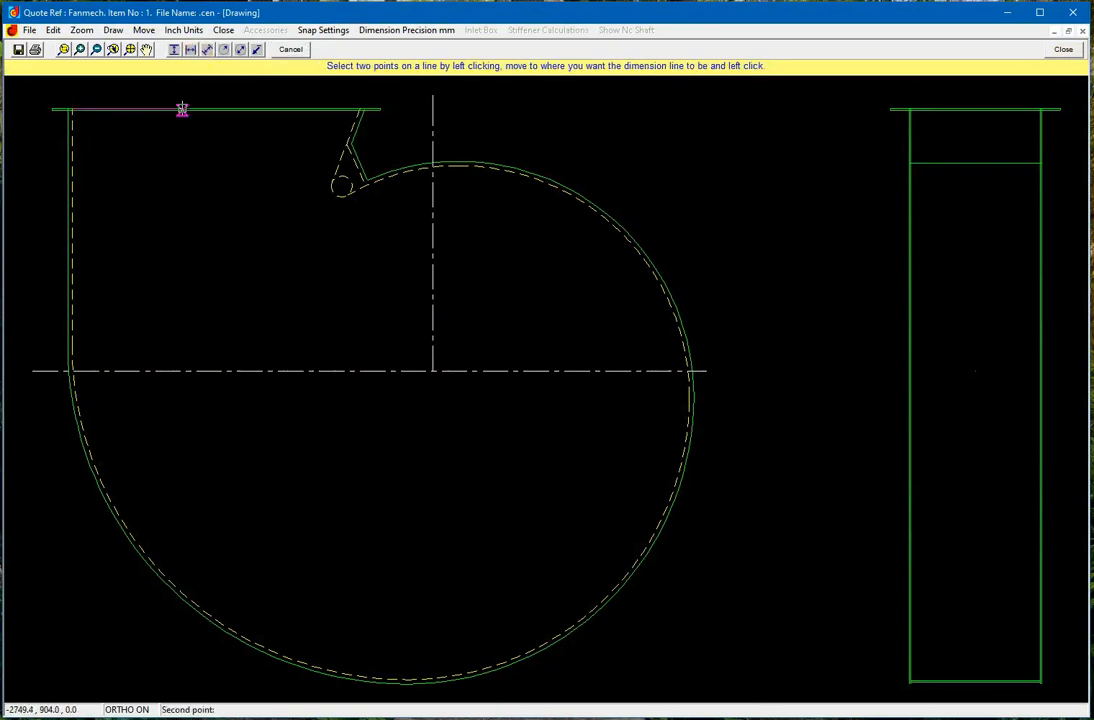
pyautogui.click(358, 108)
pyautogui.click(263, 147)
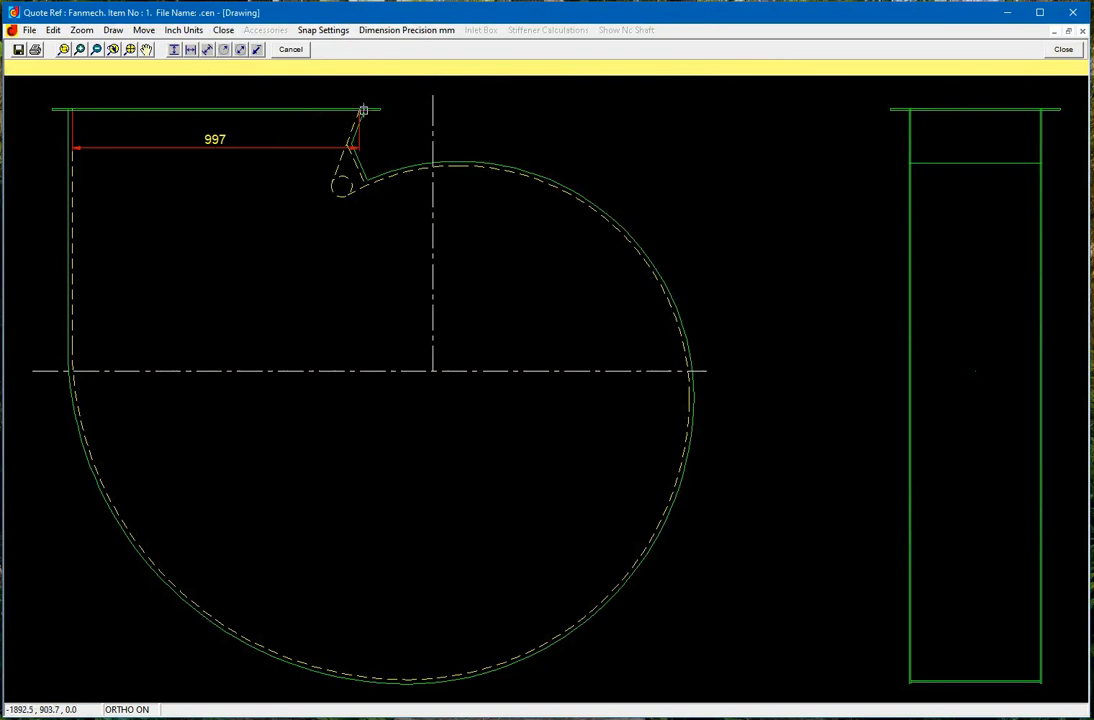
pyautogui.click(1063, 51)
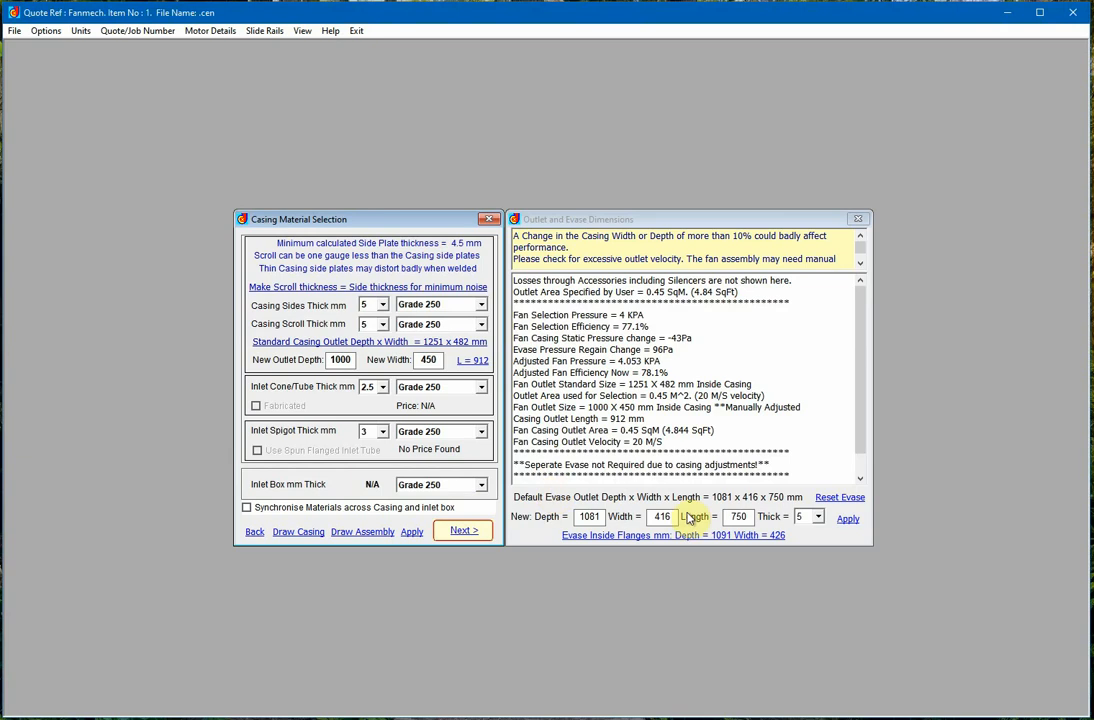
# Step: Check the rest of the outlet report, continue to the noise data, and start a rectangular silencer design for the outlet
pyautogui.moveTo(860, 298); pyautogui.dragTo(860, 325)
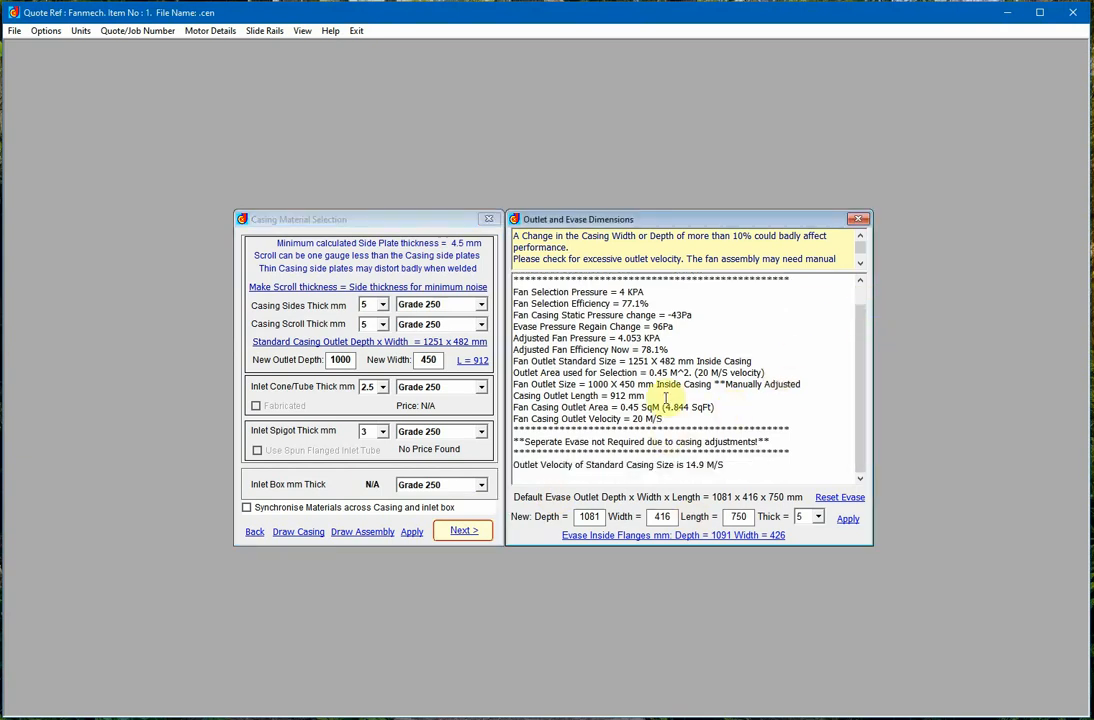
pyautogui.click(466, 531)
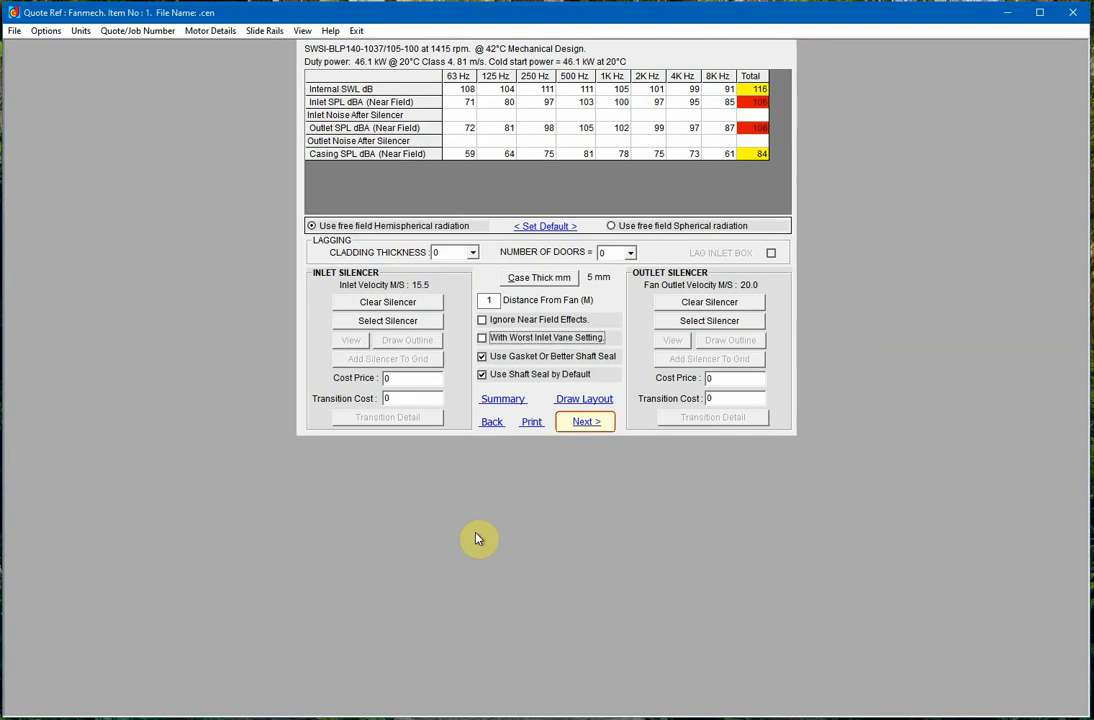
pyautogui.click(705, 321)
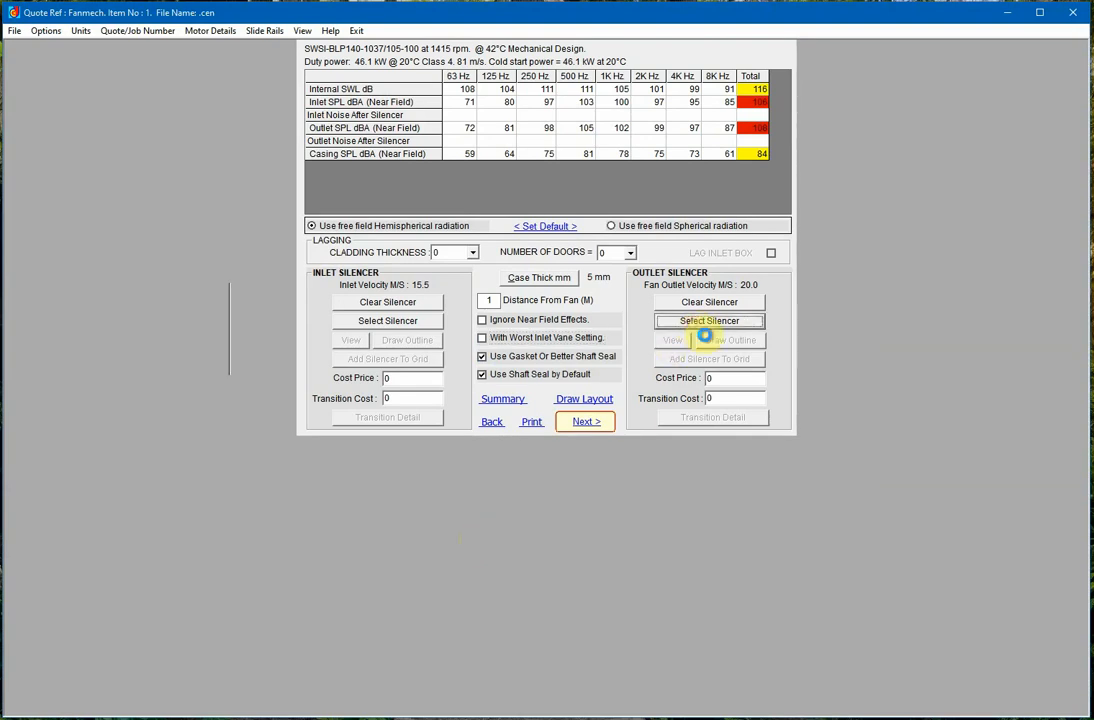
pyautogui.click(750, 505)
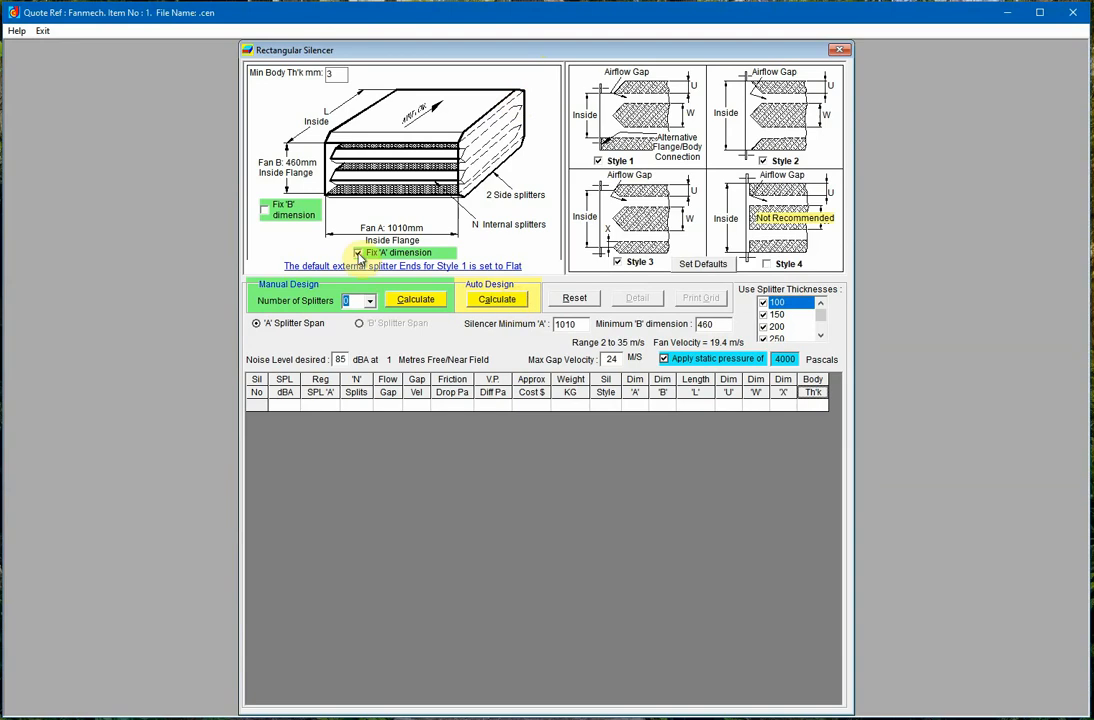
# Step: Fix the silencer's 'B' dimension and try an auto design calculation
pyautogui.click(266, 211)
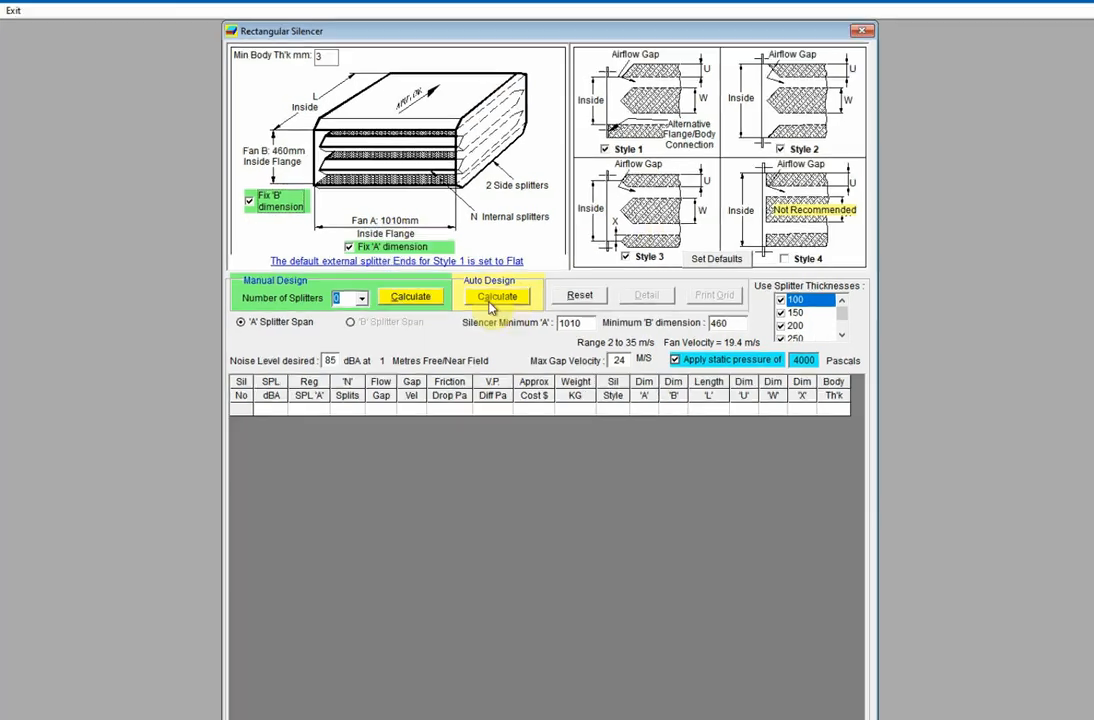
pyautogui.click(497, 299)
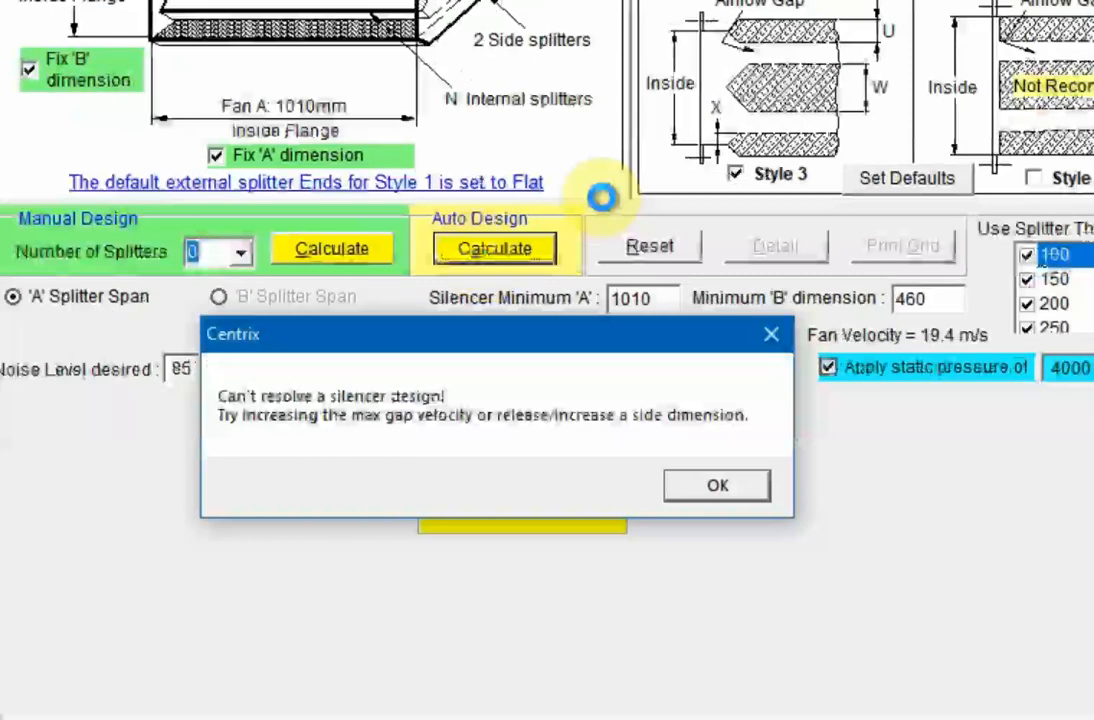
pyautogui.click(716, 487)
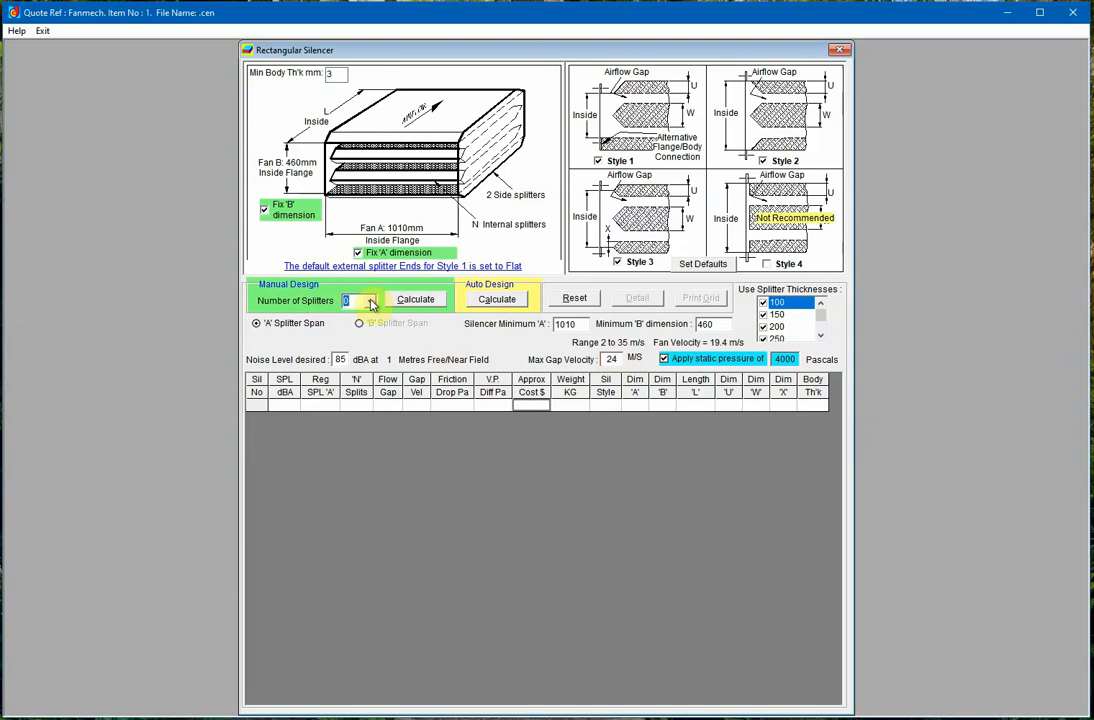
# Step: Calculate manual silencer designs with 0 splitters for 85 dBA and sort the results by gap velocity
pyautogui.click(414, 301)
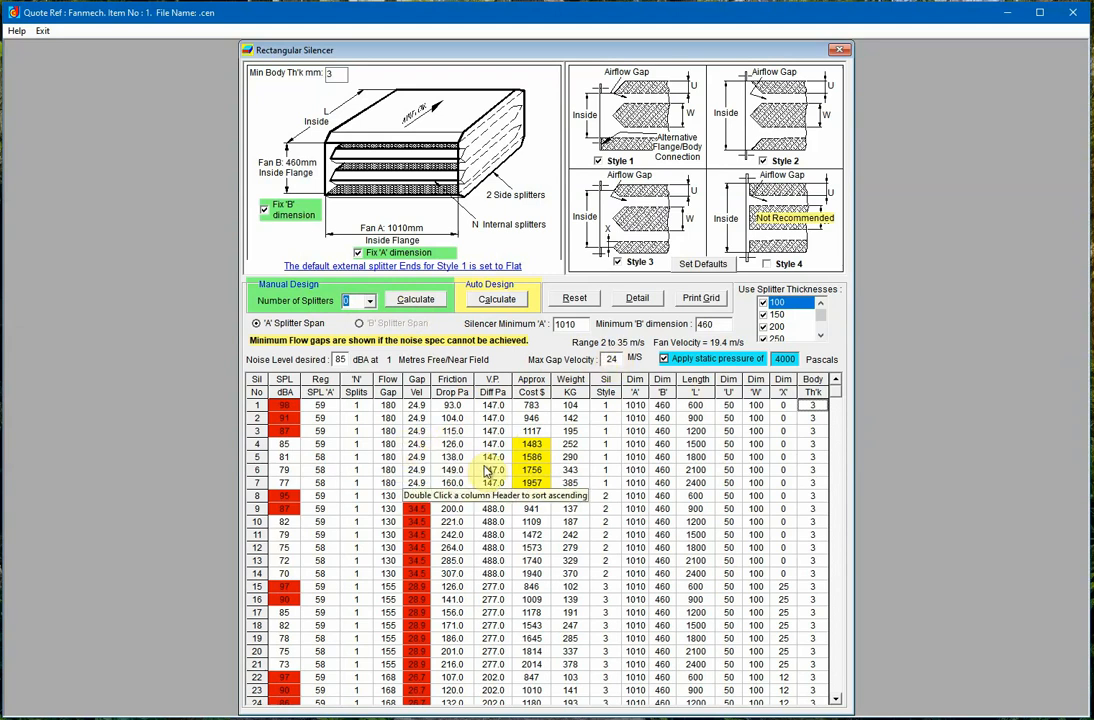
pyautogui.doubleClick(416, 386)
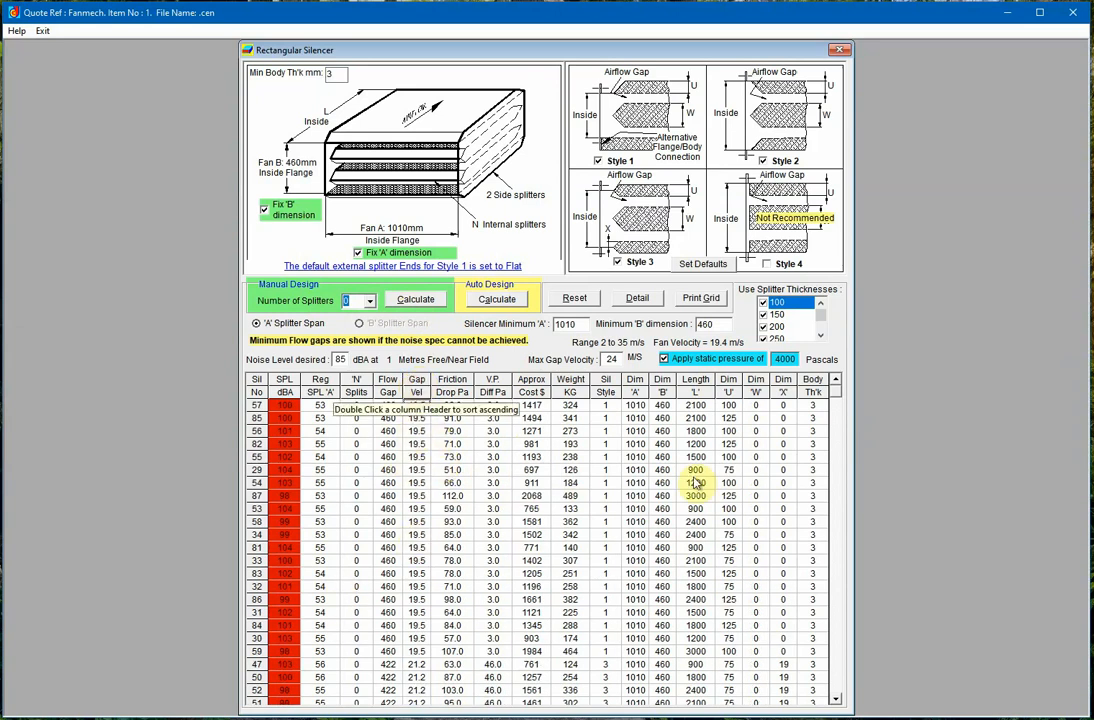
pyautogui.moveTo(837, 700); pyautogui.dragTo(838, 705)
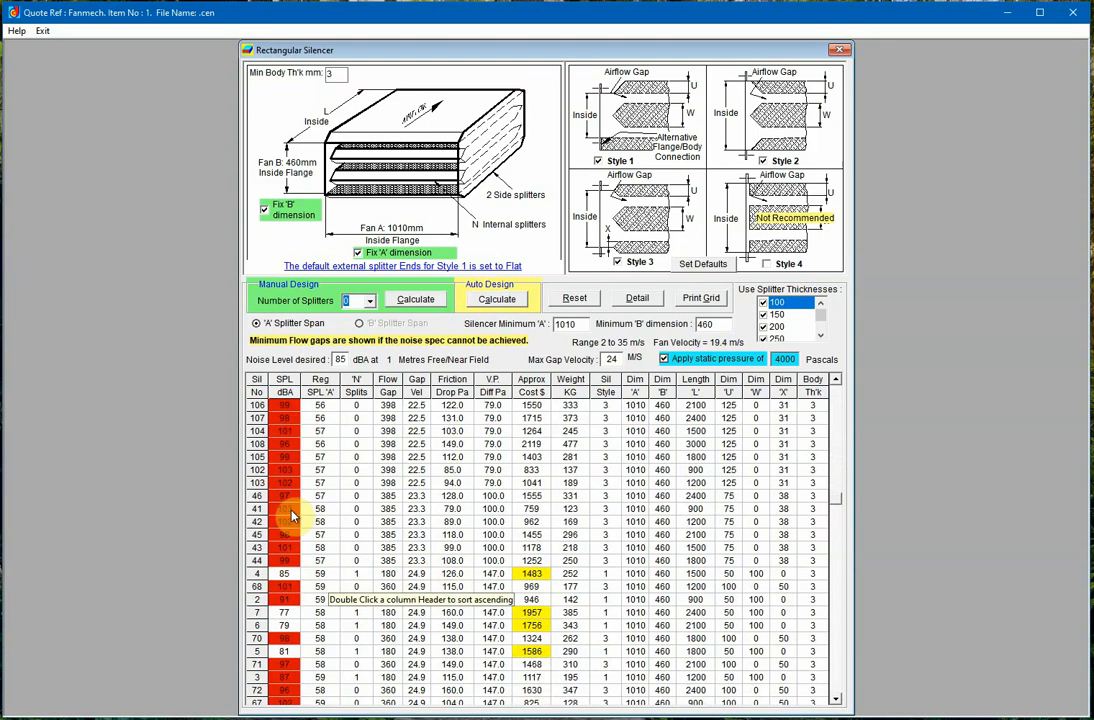
# Step: Set the desired noise level to 90 dBA, recalculate the manual silencer designs, and sort them by gap velocity
pyautogui.doubleClick(341, 358)
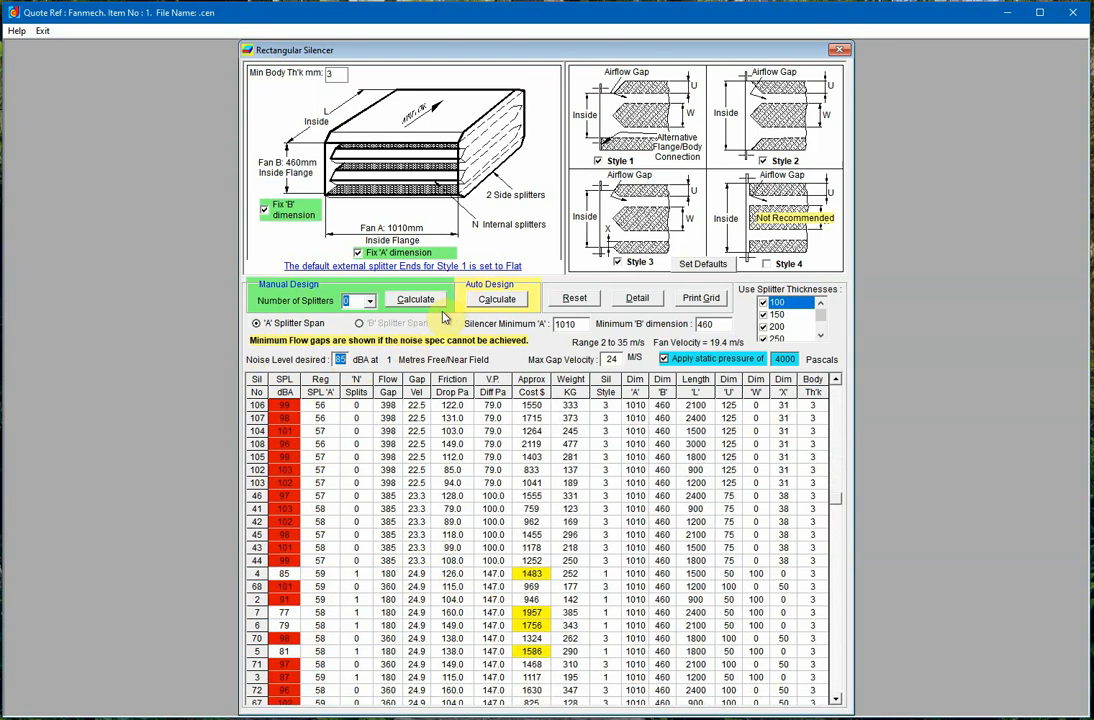
pyautogui.write('90')
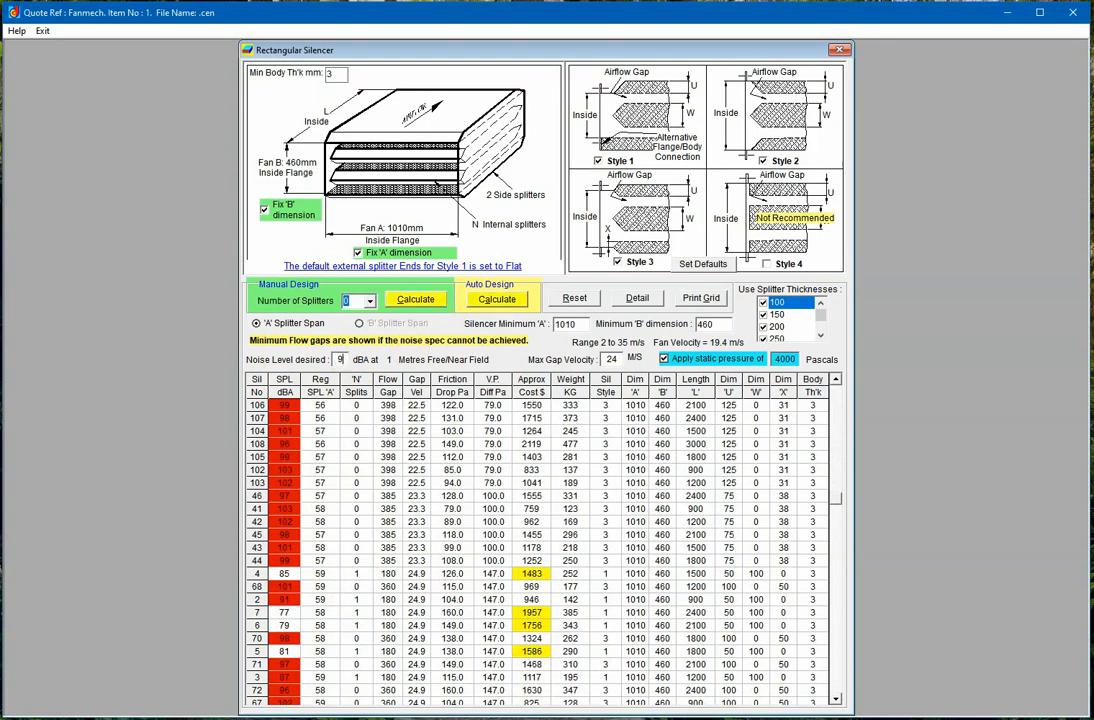
pyautogui.click(408, 300)
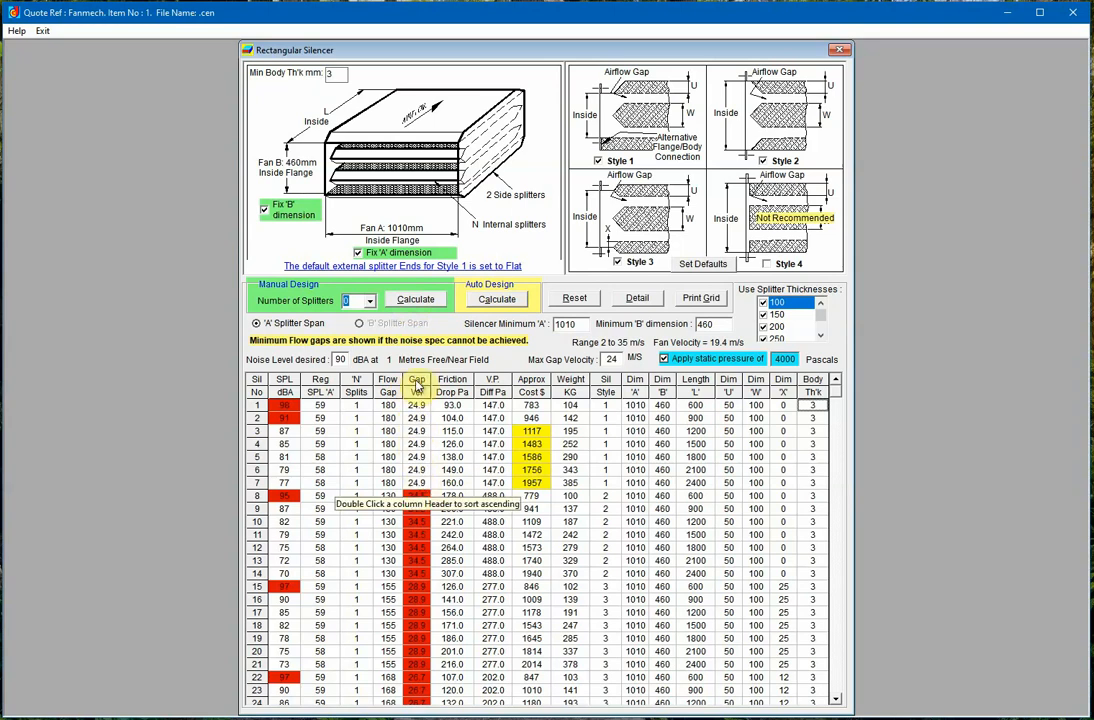
pyautogui.doubleClick(417, 385)
# Step: Show the details of silencer number 4 and accept it as the outlet silencer
pyautogui.doubleClick(254, 601)
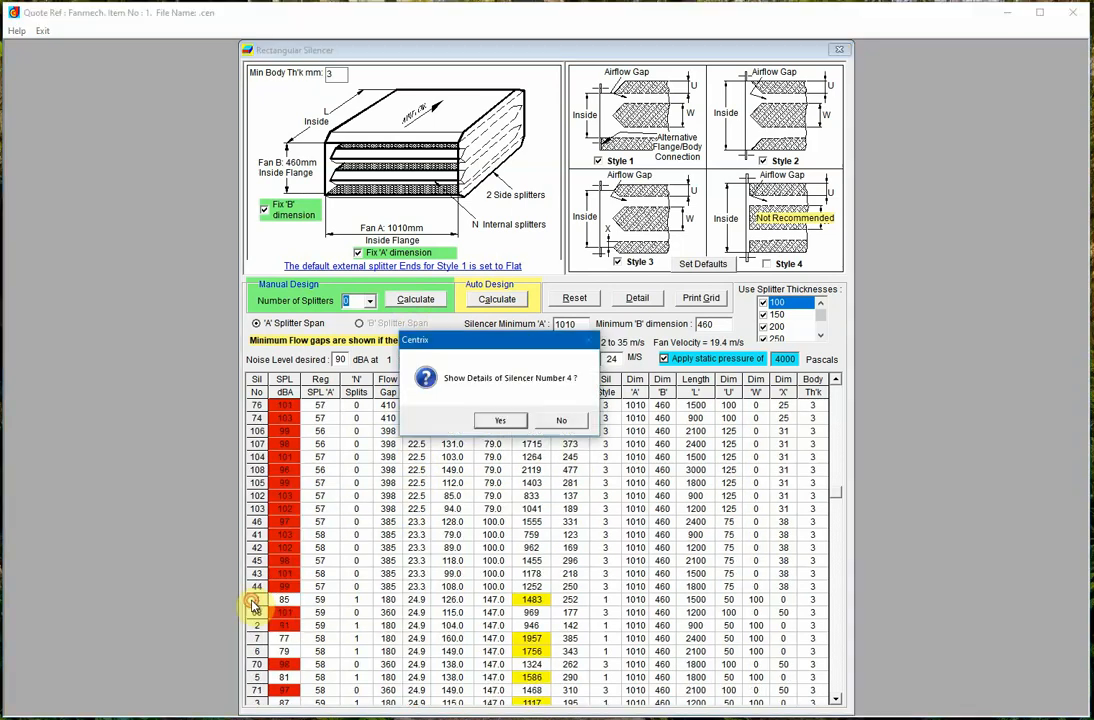
pyautogui.click(501, 425)
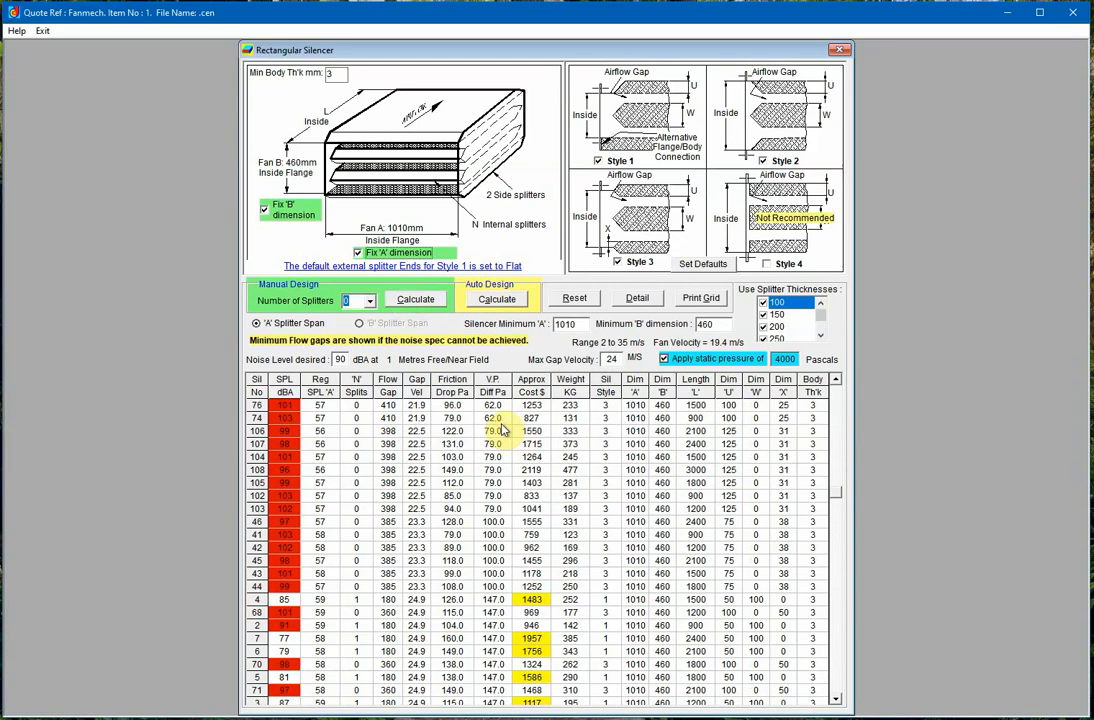
pyautogui.click(553, 678)
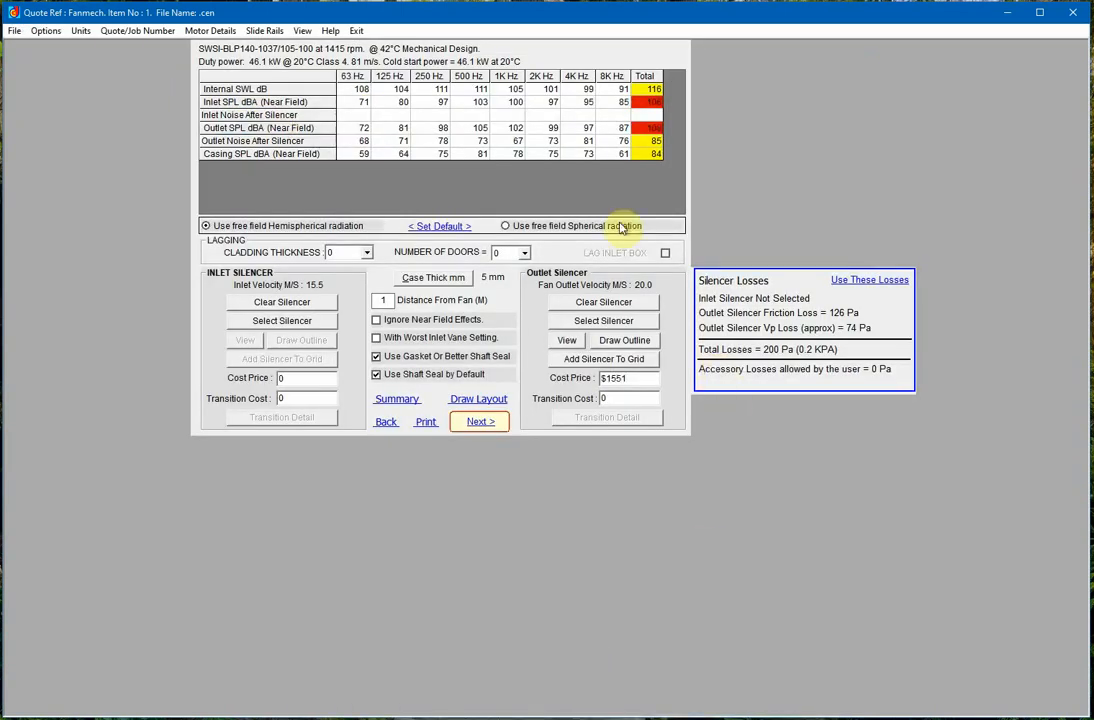
# Step: Draw the fan layout with the selected outlet silencer
pyautogui.click(301, 31)
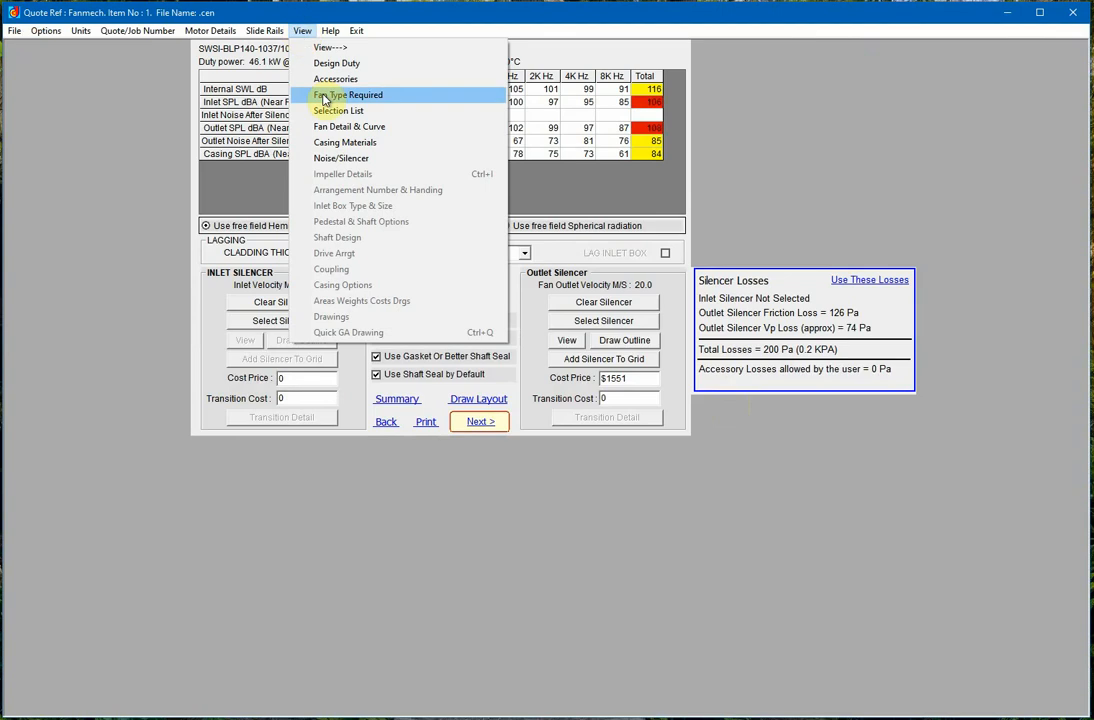
pyautogui.click(420, 20)
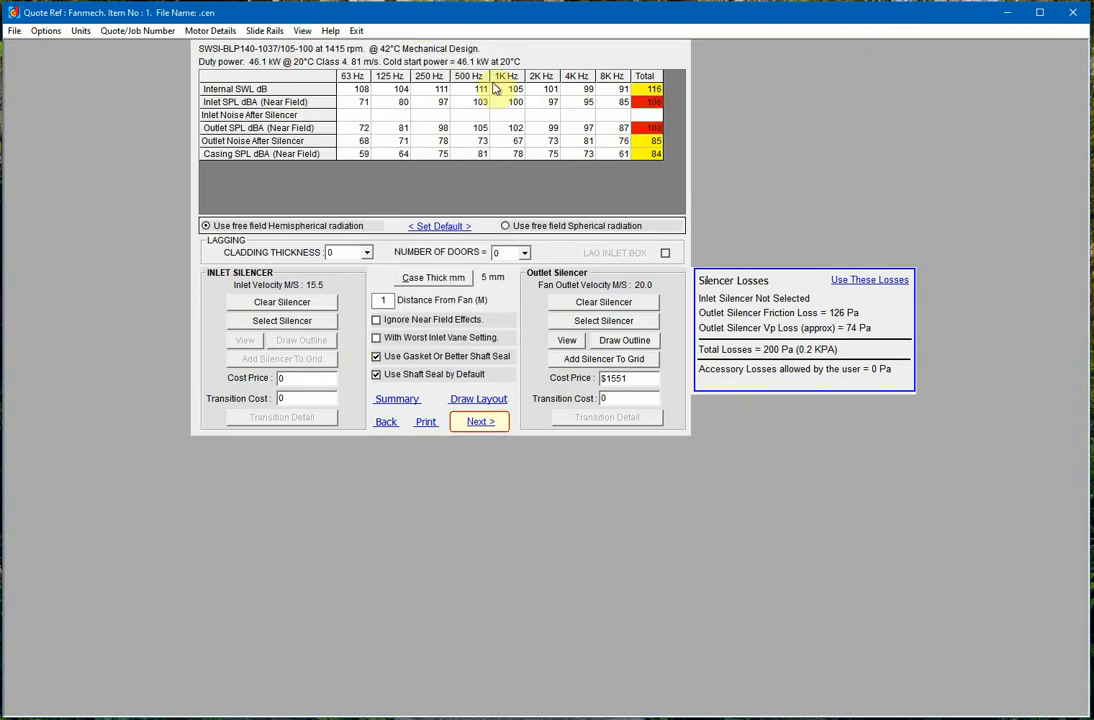
pyautogui.click(477, 400)
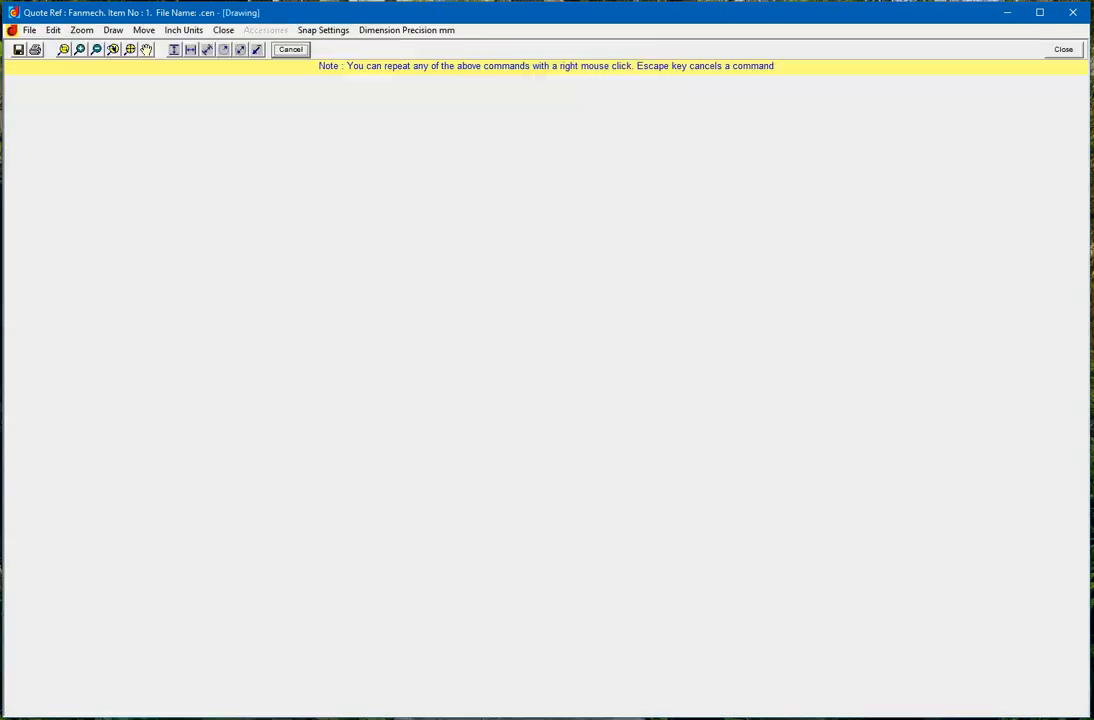